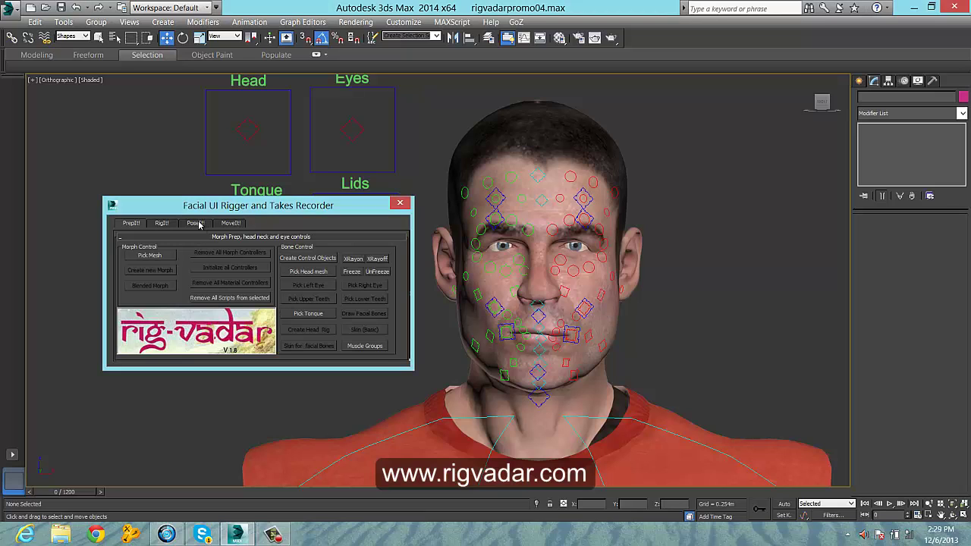
Step: Create a gold control-object pose bar named Mouth and place it in the empty area beside the character's neck
click(195, 223)
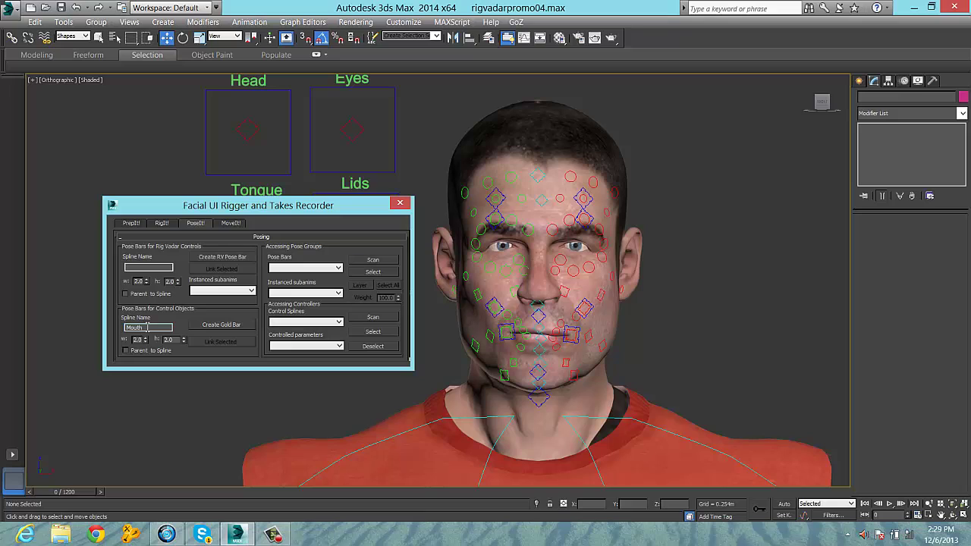
click(207, 330)
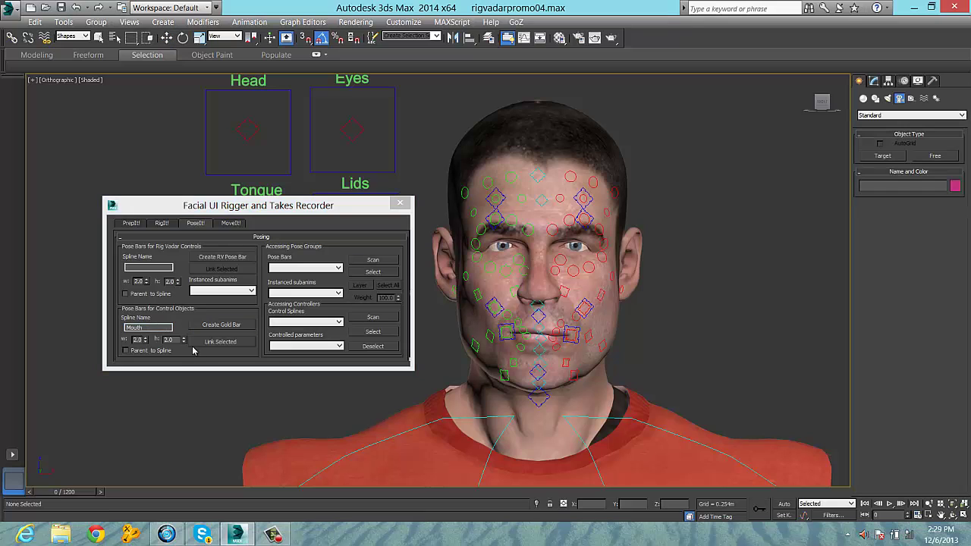
click(171, 383)
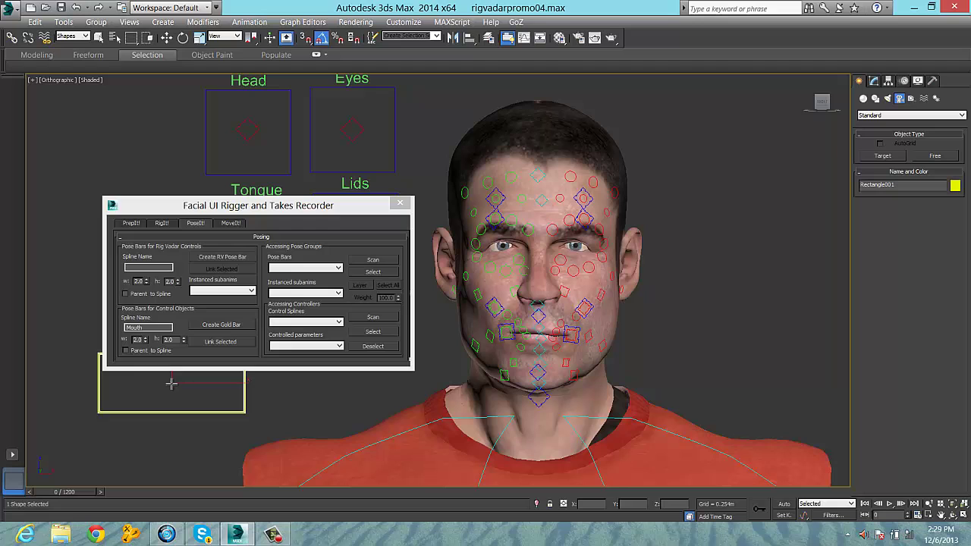
drag(234, 208, 208, 141)
Step: Select the two mouth-corner, chin, lower-mouth and upper-mouth controls and link them to the Mouth pose bar
click(501, 337)
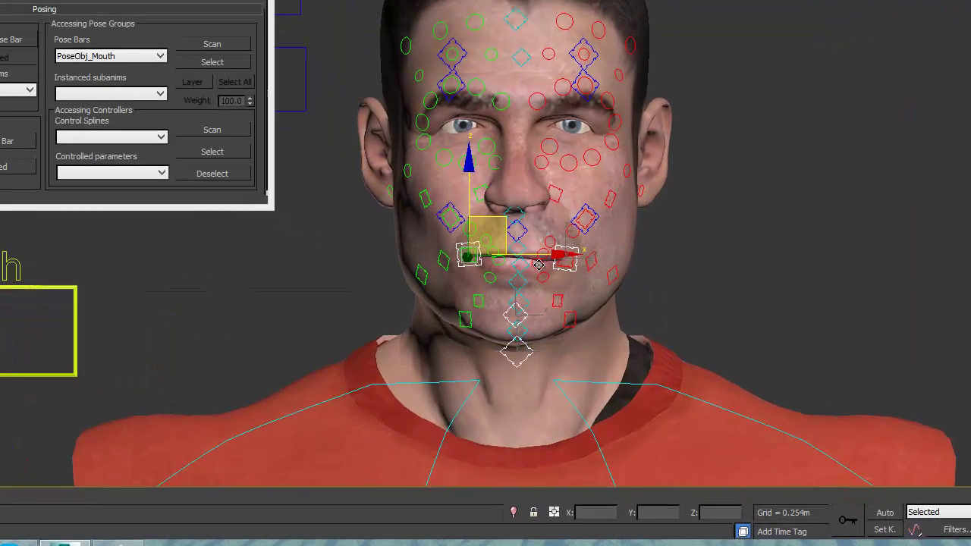
click(521, 227)
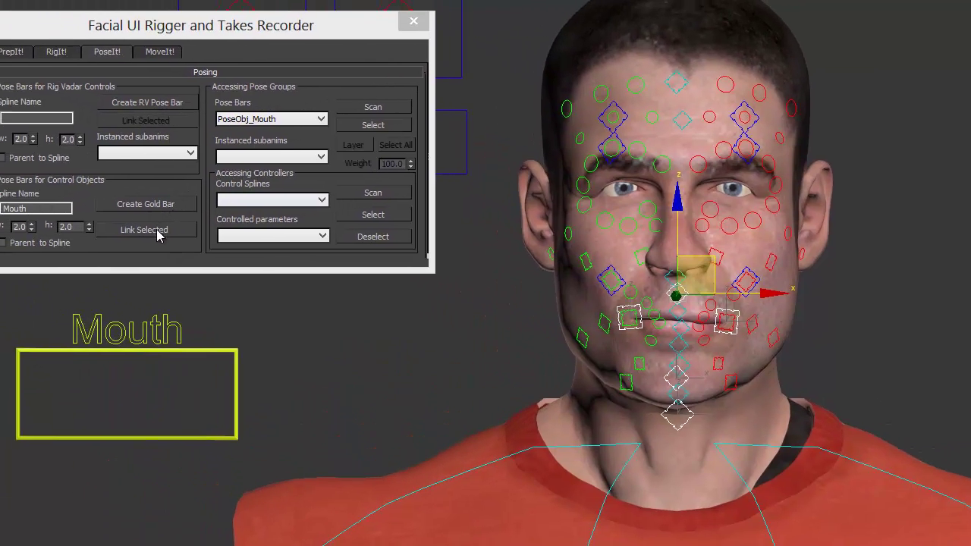
click(4, 167)
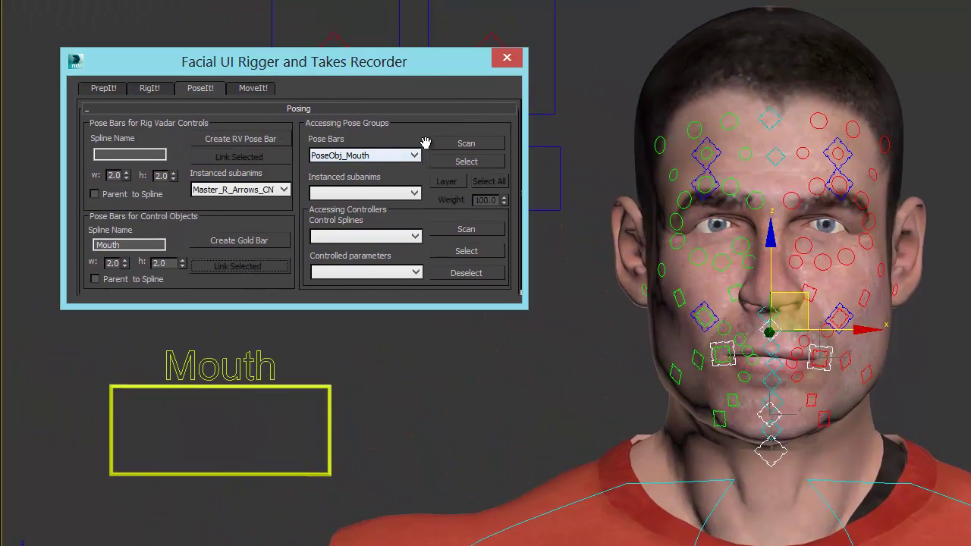
Step: Select the Mouth pose bar and save the neutral mouth as a preset named def
click(468, 163)
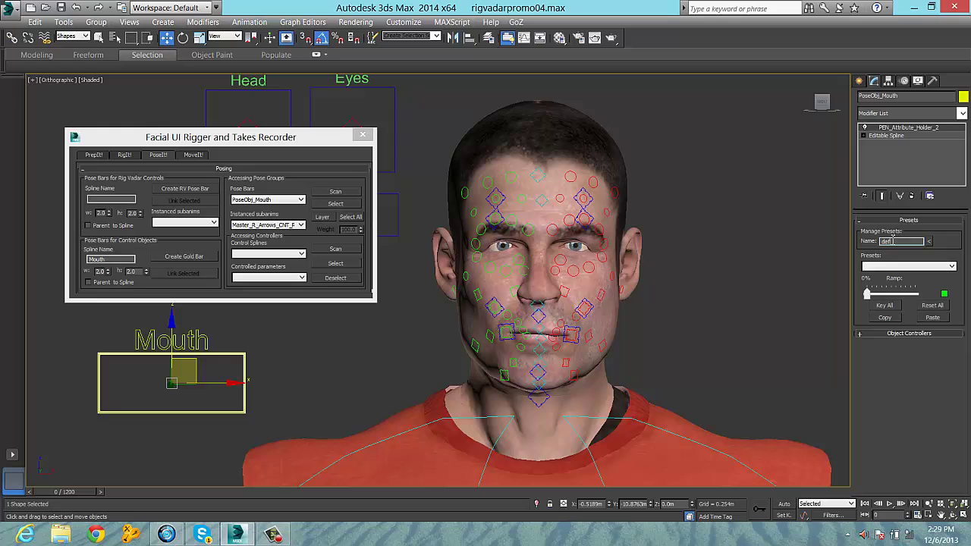
click(928, 241)
click(827, 245)
click(783, 504)
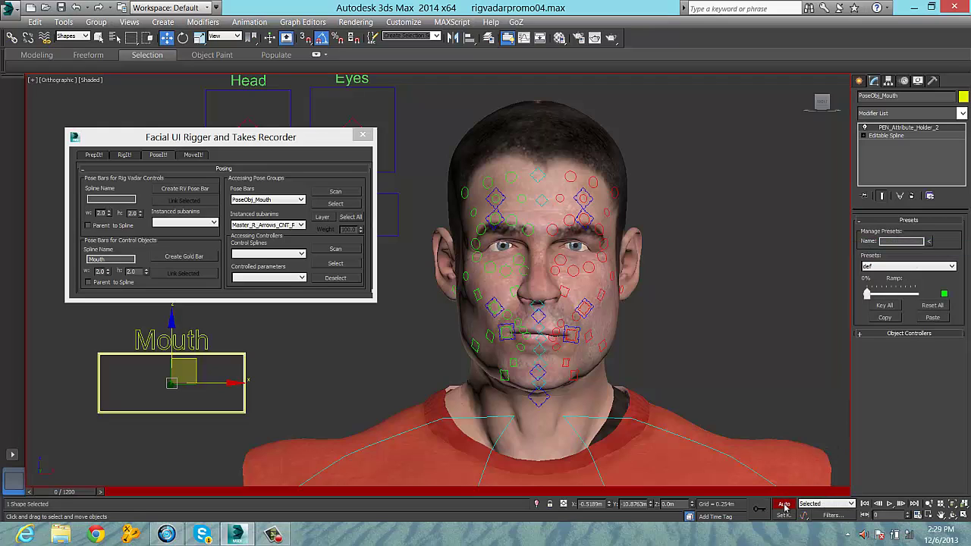
click(784, 504)
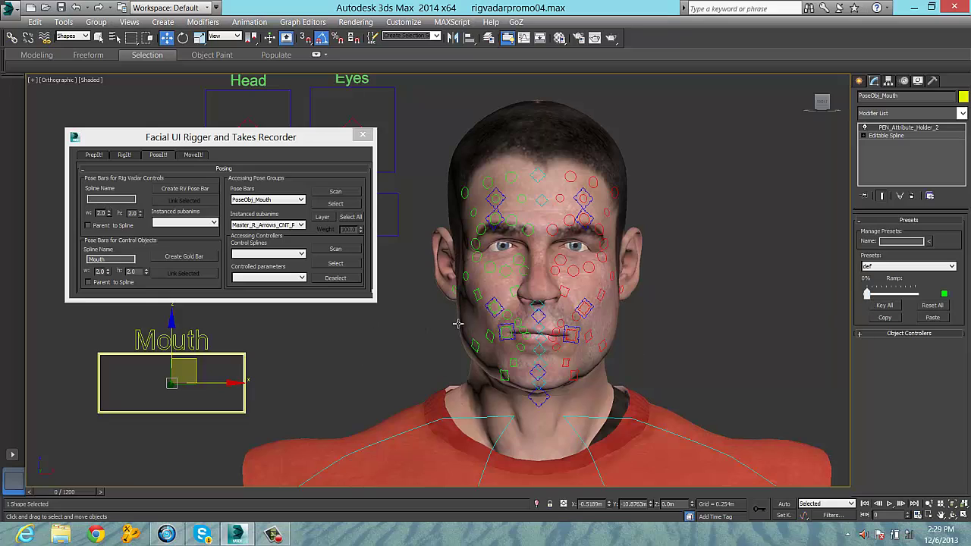
Step: Shape an open mouth by moving the corners inward, the chin down and the upper lip up, and save it as preset open
click(577, 332)
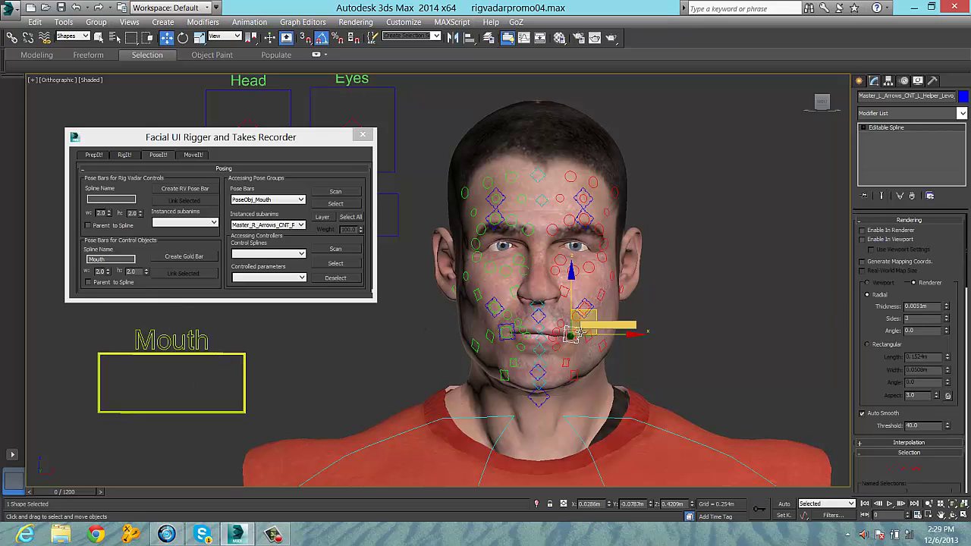
drag(597, 312, 535, 332)
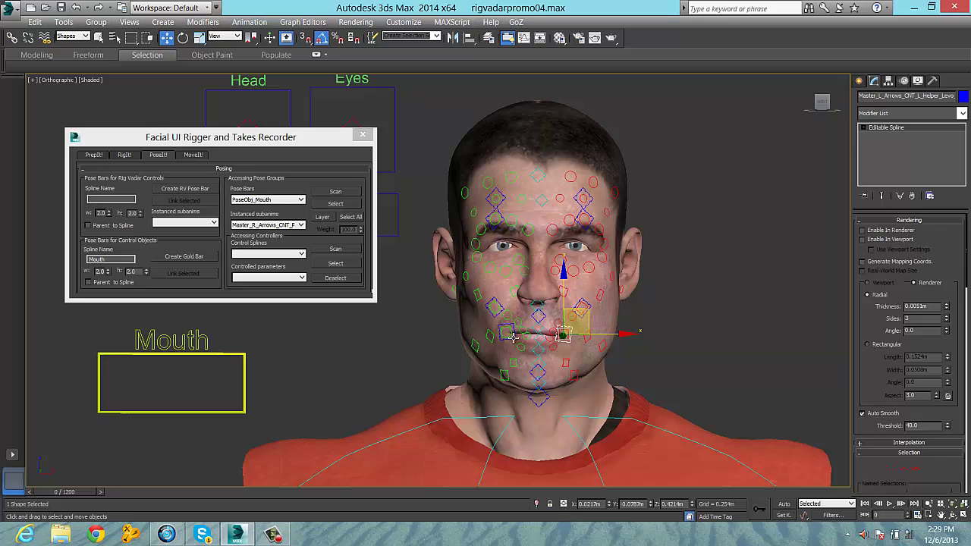
click(512, 335)
drag(544, 399, 545, 405)
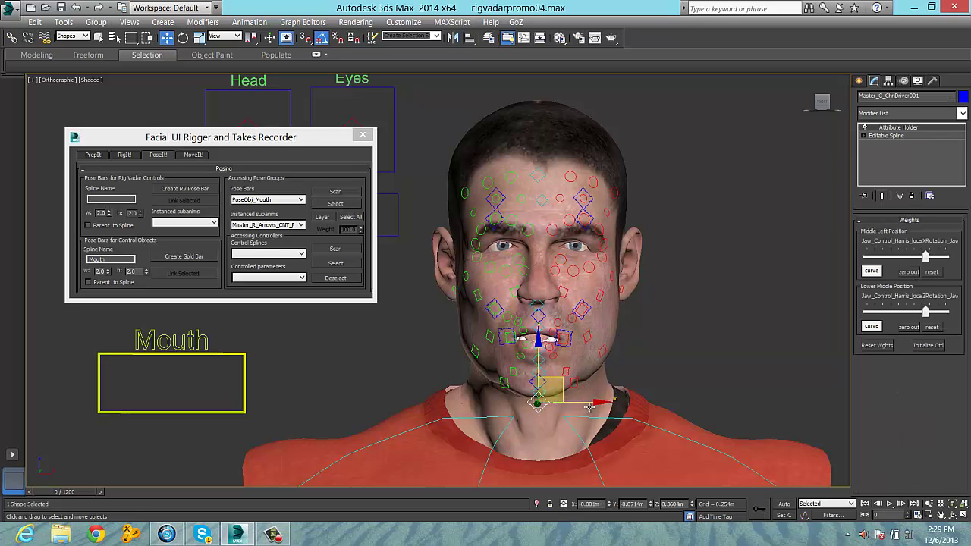
click(542, 312)
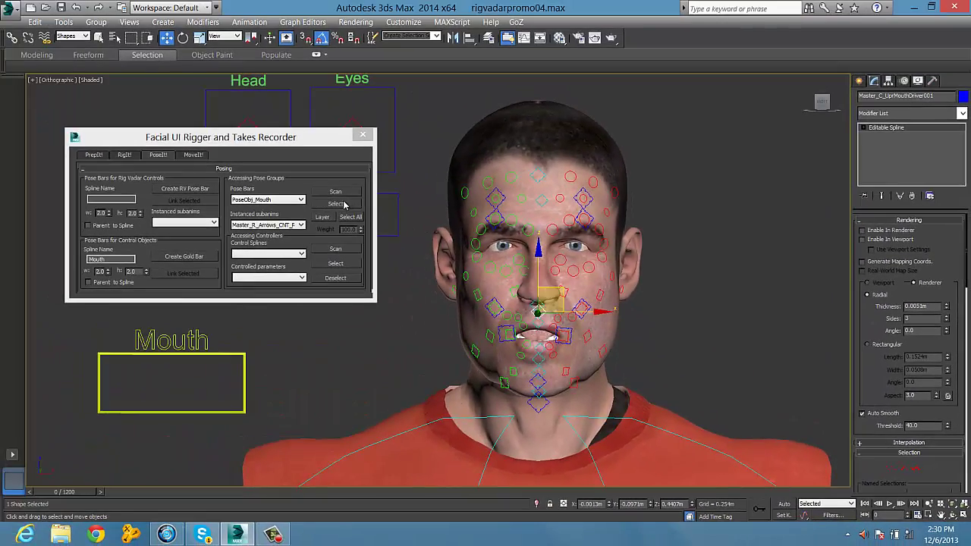
click(344, 205)
Step: Pull the red-side mouth corner outward and upward, and paste the red side's pose onto the green side
drag(564, 336, 506, 321)
click(577, 328)
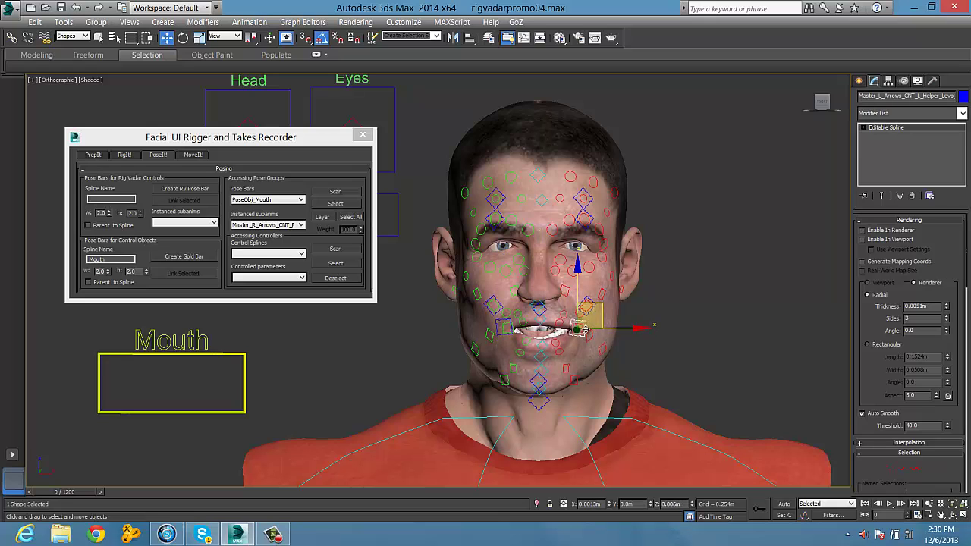
click(614, 418)
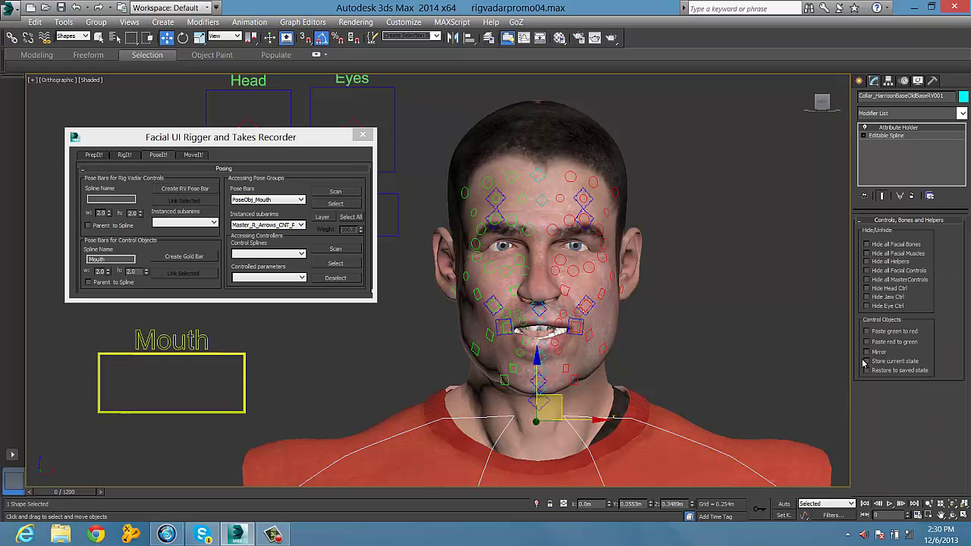
click(867, 342)
Step: Select the Mouth pose bar and save the widened mouth shape as a preset named ee
click(343, 204)
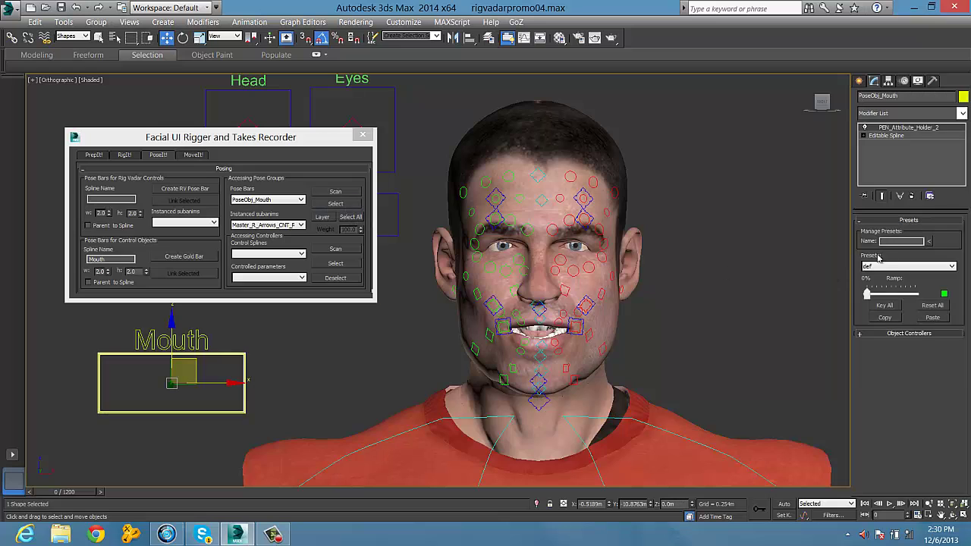
click(895, 242)
text(ee)
click(929, 242)
click(924, 250)
Step: Return the mouth to the def preset using the ramp slider
click(913, 266)
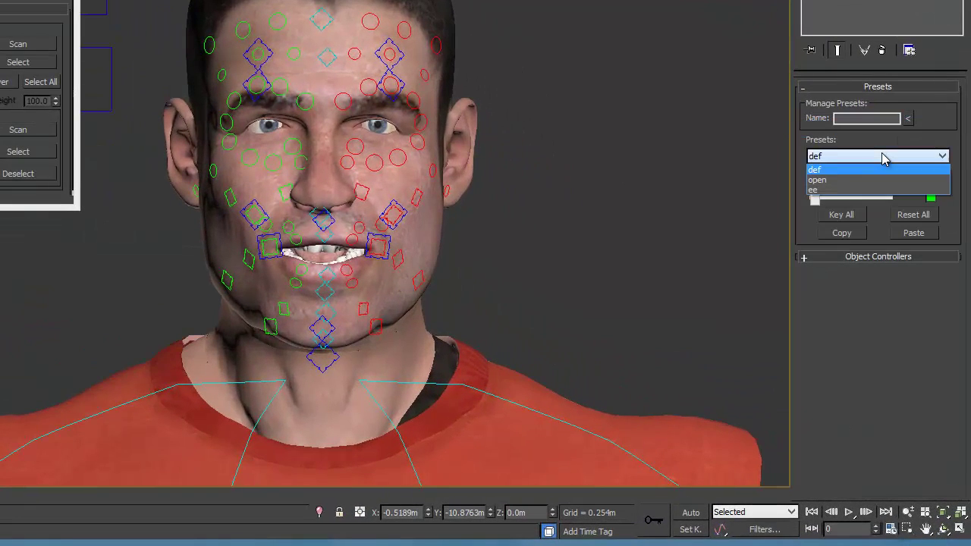
click(874, 276)
mouse_move(814, 197)
mouse_down()
mouse_move(849, 197)
mouse_move(815, 197)
mouse_up()
Step: Shape a narrowed mouth by moving both corner controls inward, adjusting their depth from the side, and lowering the chin control to part the lips
click(378, 270)
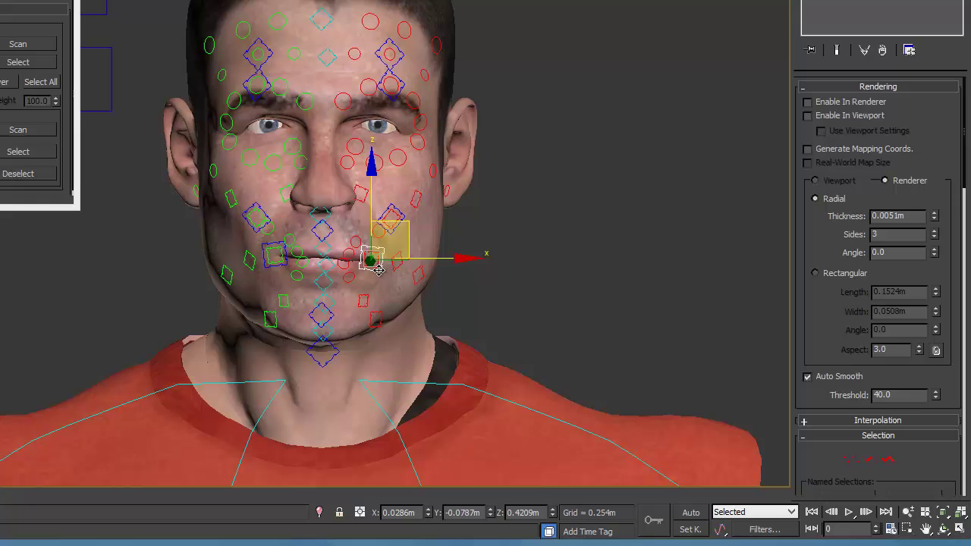
drag(409, 224, 287, 246)
drag(341, 270, 280, 285)
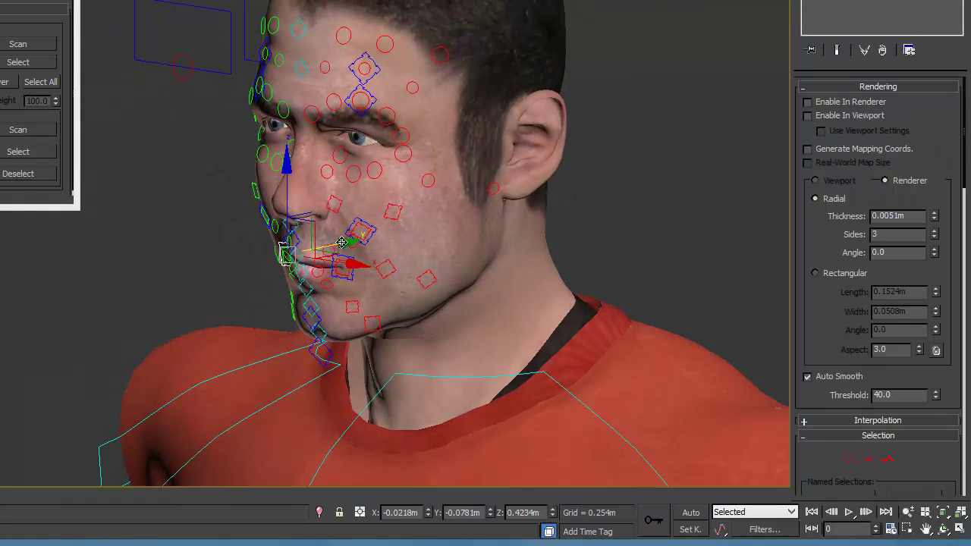
click(343, 273)
drag(392, 256, 397, 229)
drag(316, 301, 472, 265)
click(471, 265)
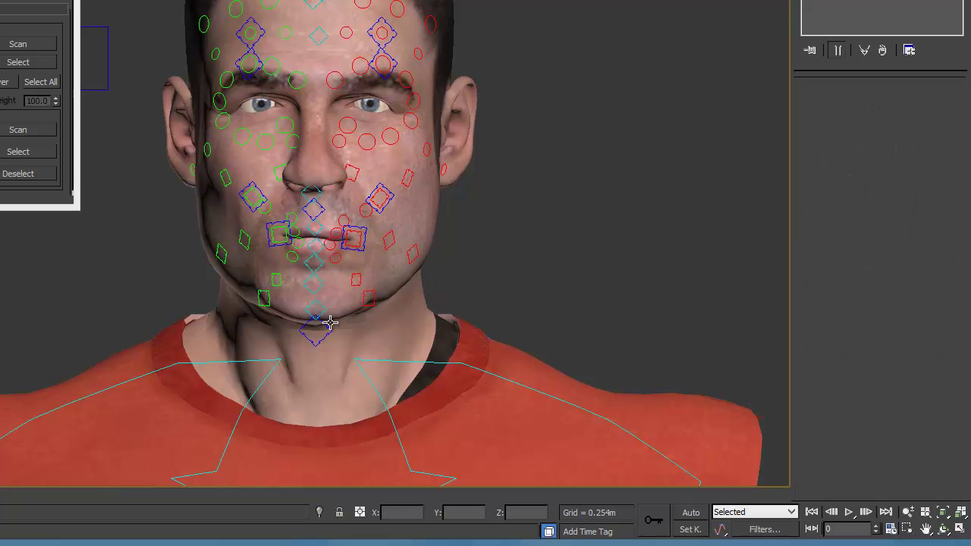
click(330, 322)
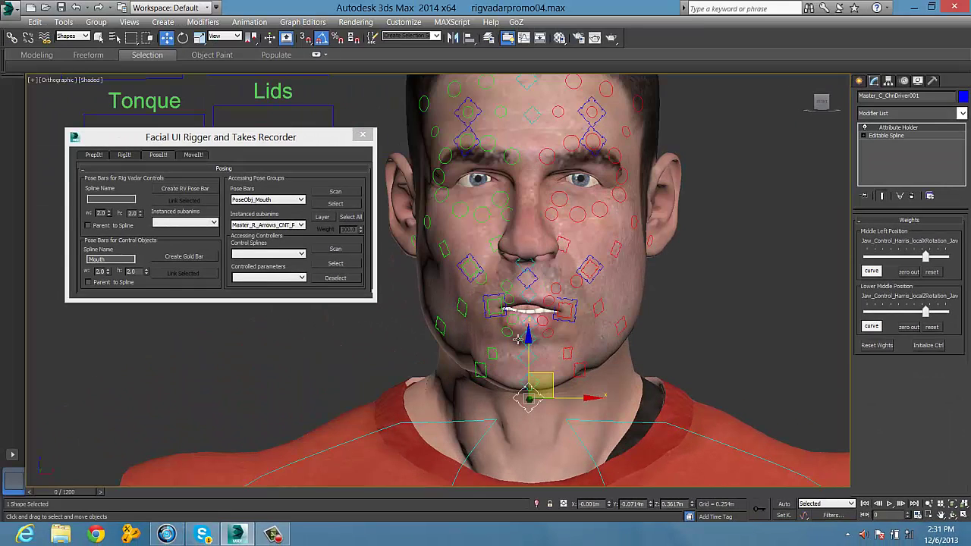
click(522, 335)
Step: Save the narrowed mouth shape as another preset of the Mouth pose bar and return the mouth to the def preset
click(338, 205)
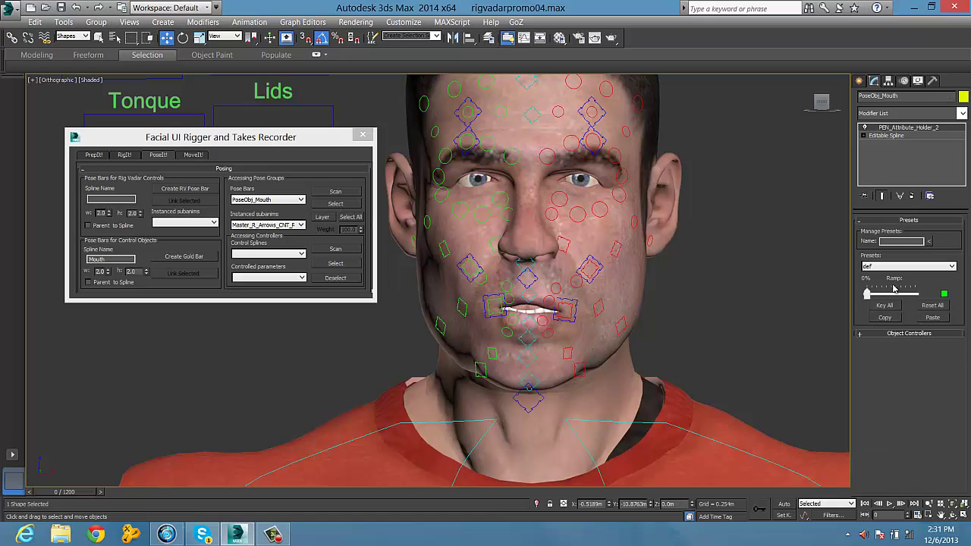
click(927, 243)
click(902, 251)
click(895, 267)
click(886, 276)
scroll(685, 327, down, 3)
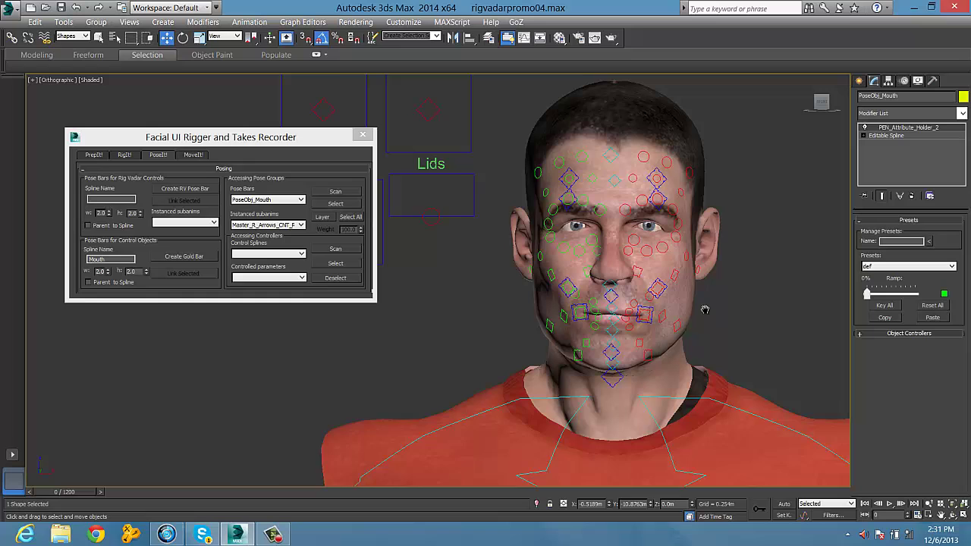
Step: Select all controls in the PoseObj_Mouth group and show the keys of only the selected objects in the Dope Sheet
drag(279, 142, 296, 182)
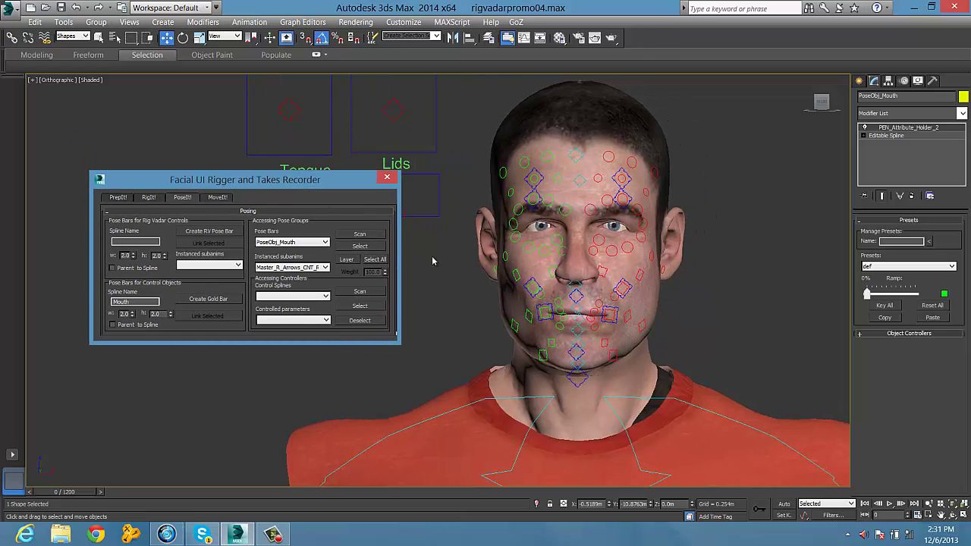
click(373, 261)
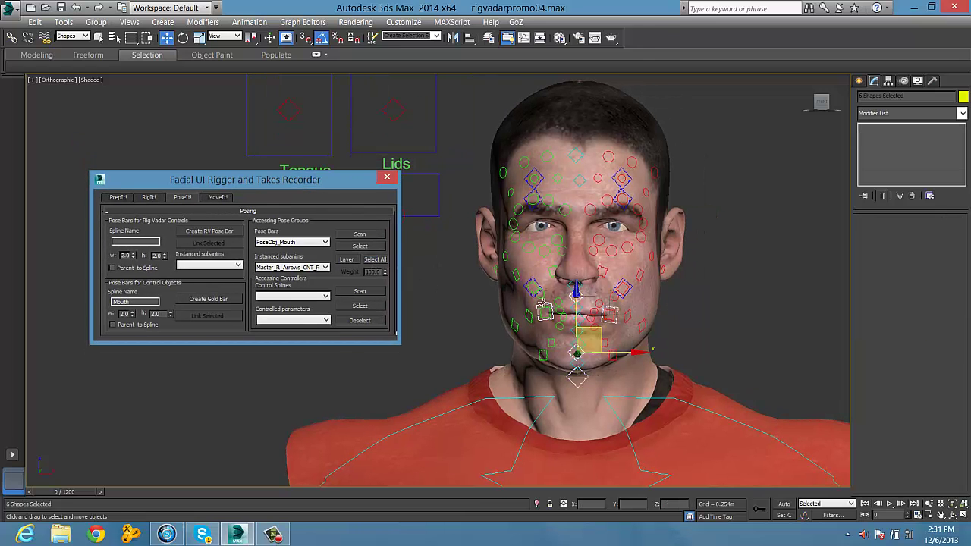
click(524, 37)
click(43, 112)
click(60, 138)
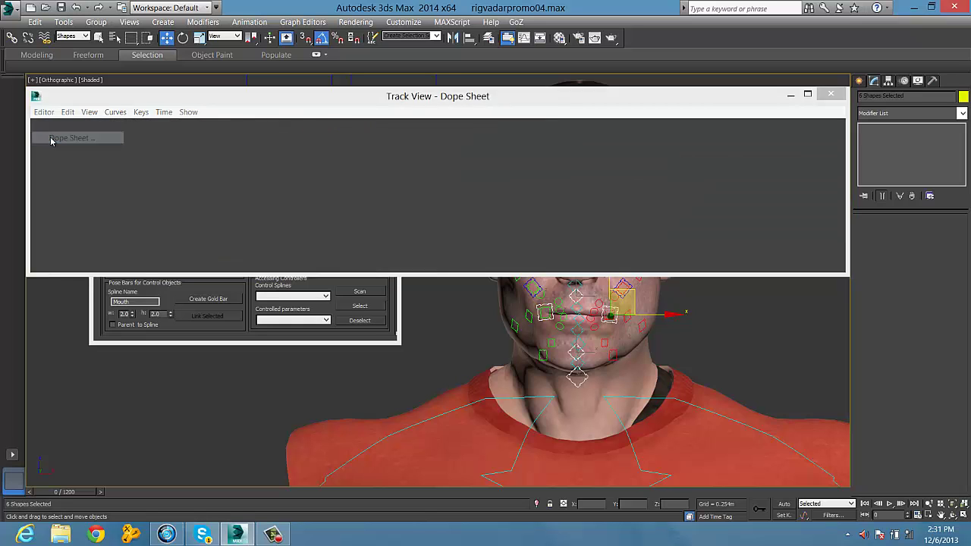
click(372, 128)
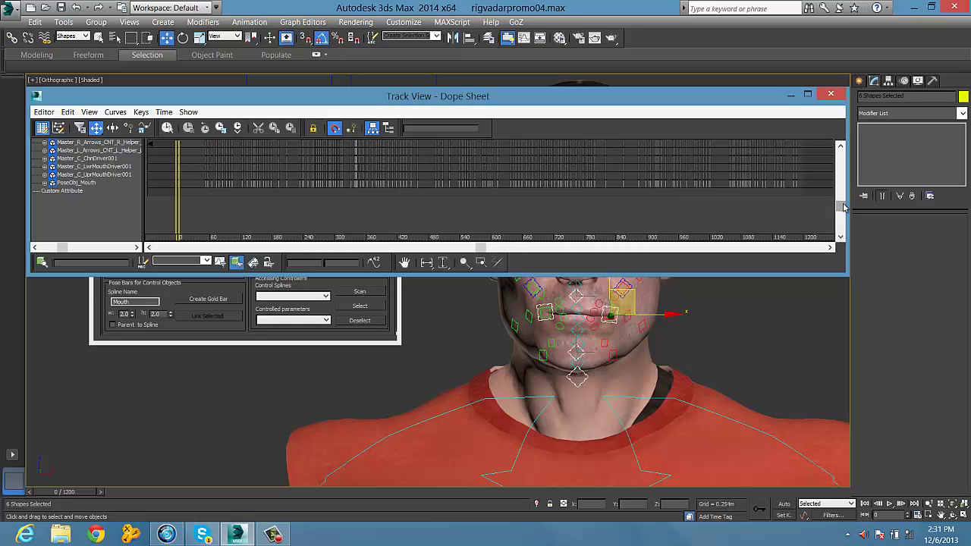
drag(842, 206, 824, 197)
Step: Try shifting the mouth group's earliest keys in time, undo the change and close the Dope Sheet
click(465, 263)
drag(293, 215, 395, 217)
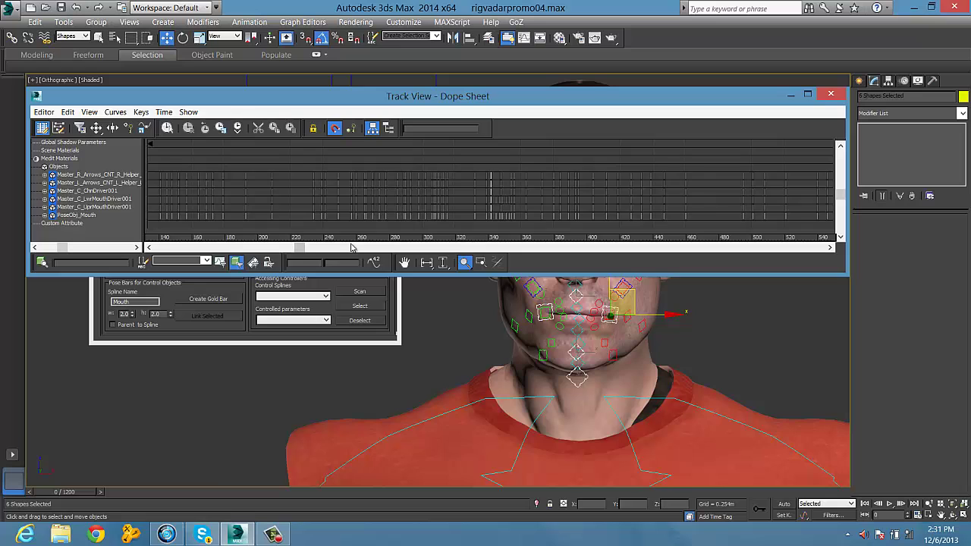
drag(301, 248, 197, 248)
drag(235, 211, 236, 187)
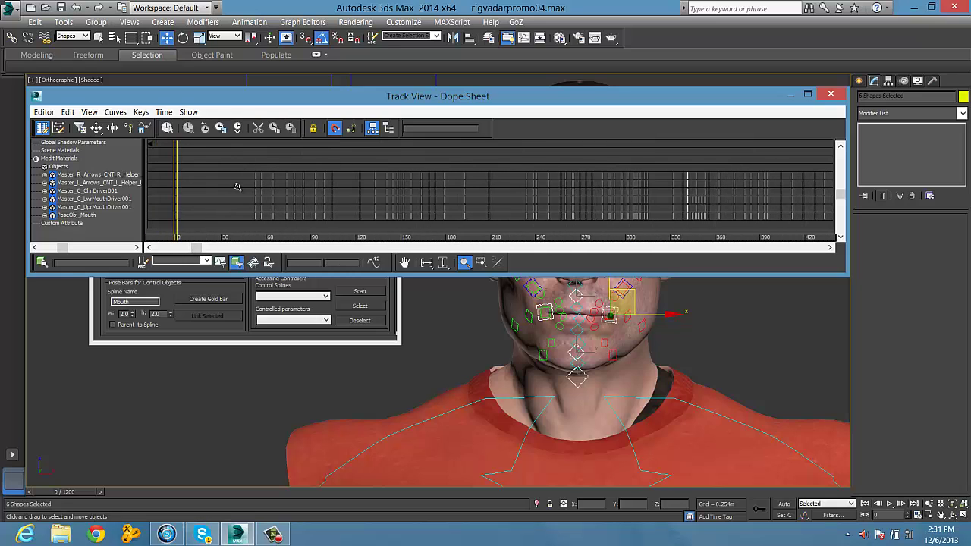
drag(285, 230, 253, 209)
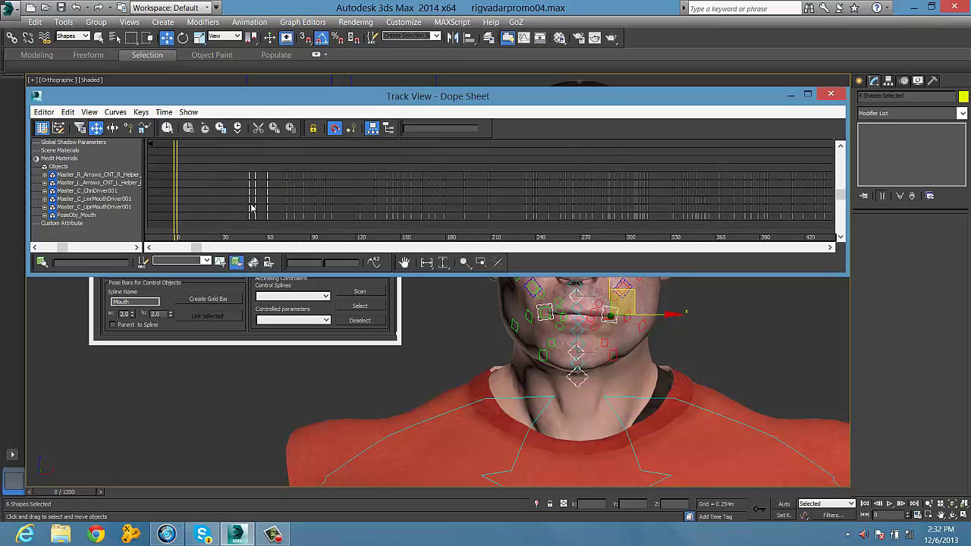
key(ctrl+z)
click(831, 94)
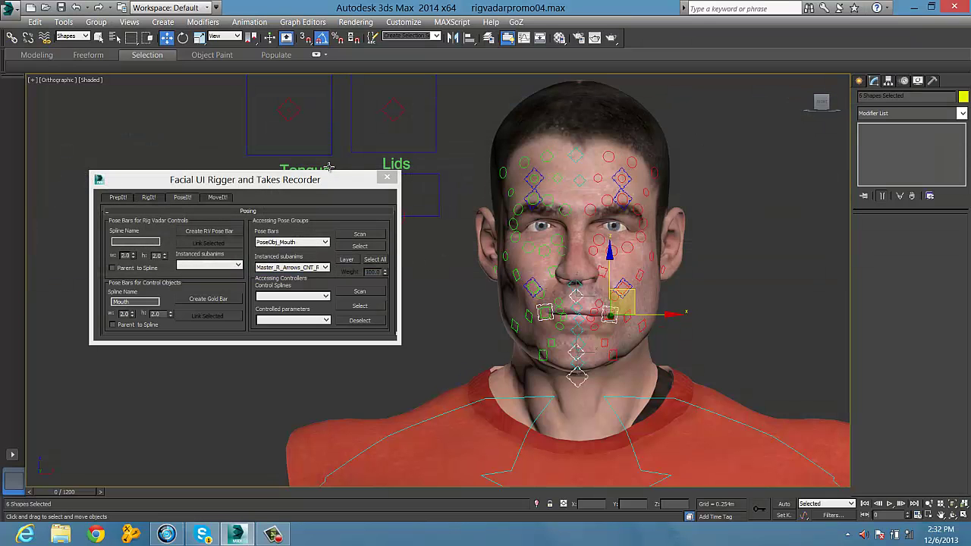
Step: Select only the green-side mouth-corner control from the group's instanced subanims and show its keys in the Dope Sheet
click(309, 265)
click(315, 307)
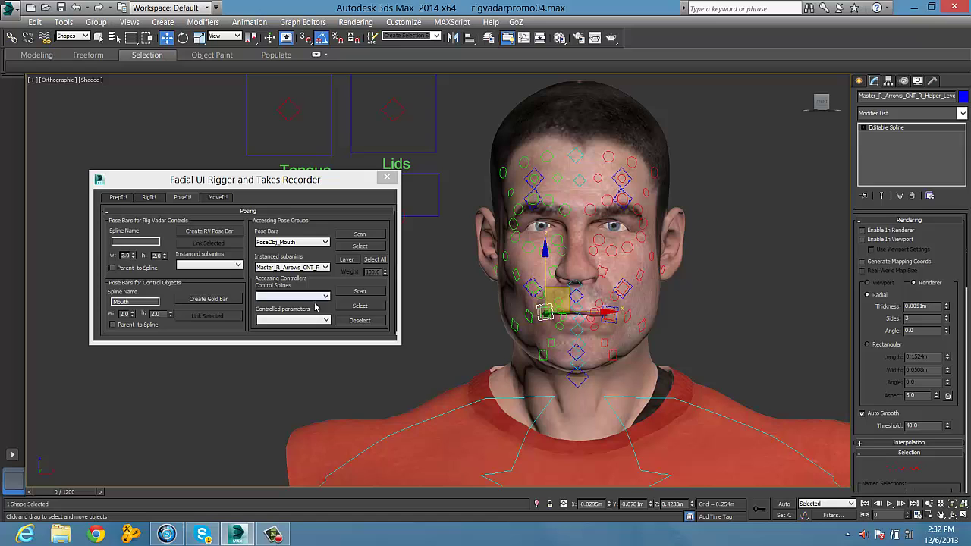
click(523, 38)
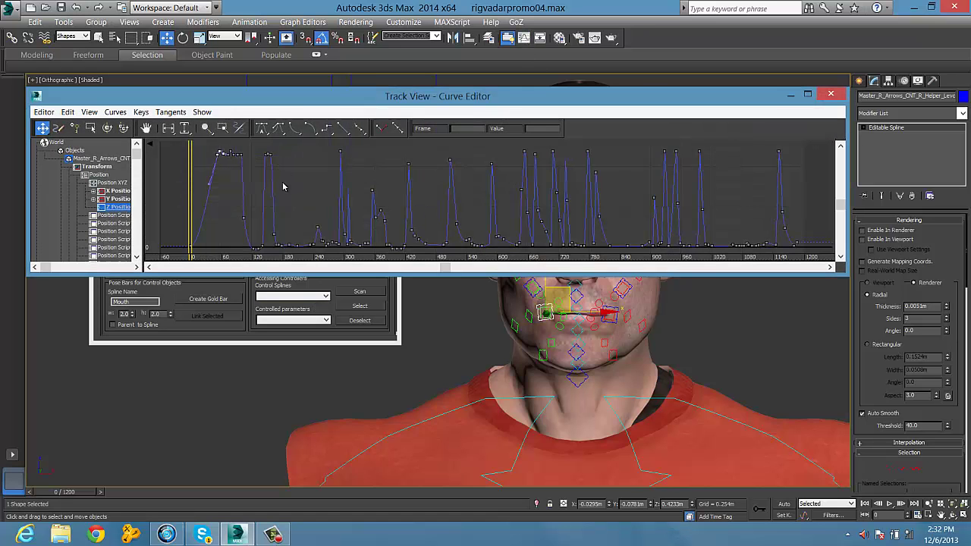
click(47, 112)
click(68, 138)
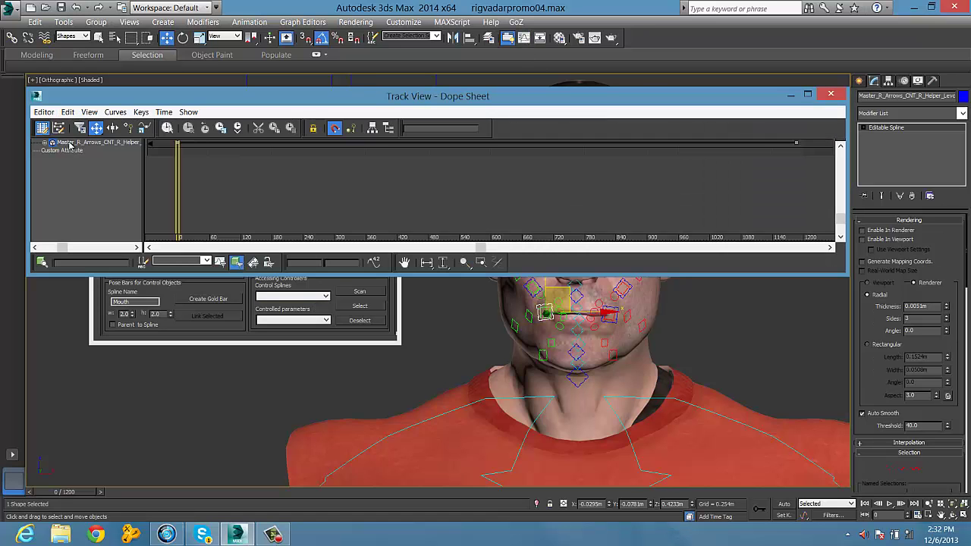
drag(839, 220, 841, 198)
click(374, 129)
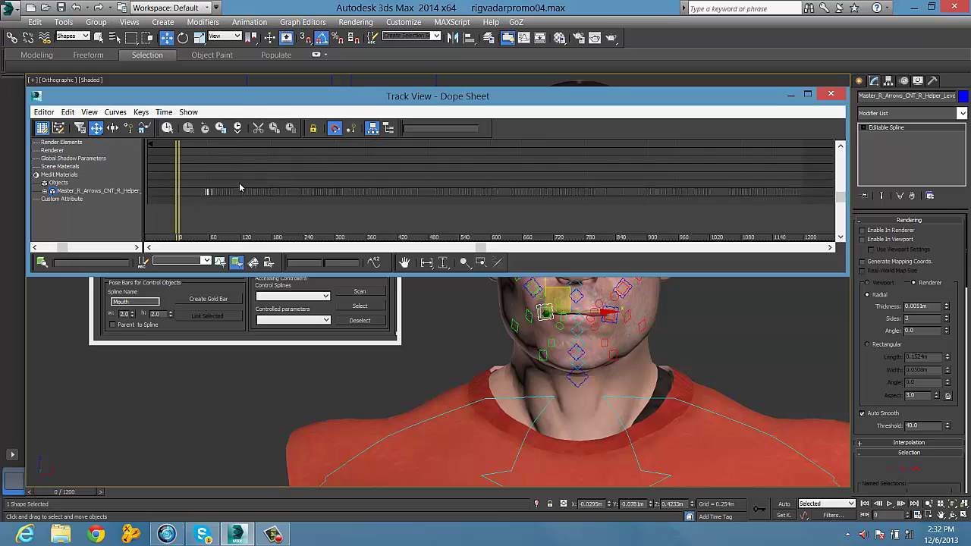
Step: Close the Dope Sheet, choose the Master_C_ChnDriver001Z instanced subanim and select all controls of the PoseObj_Mouth group
click(832, 96)
click(317, 269)
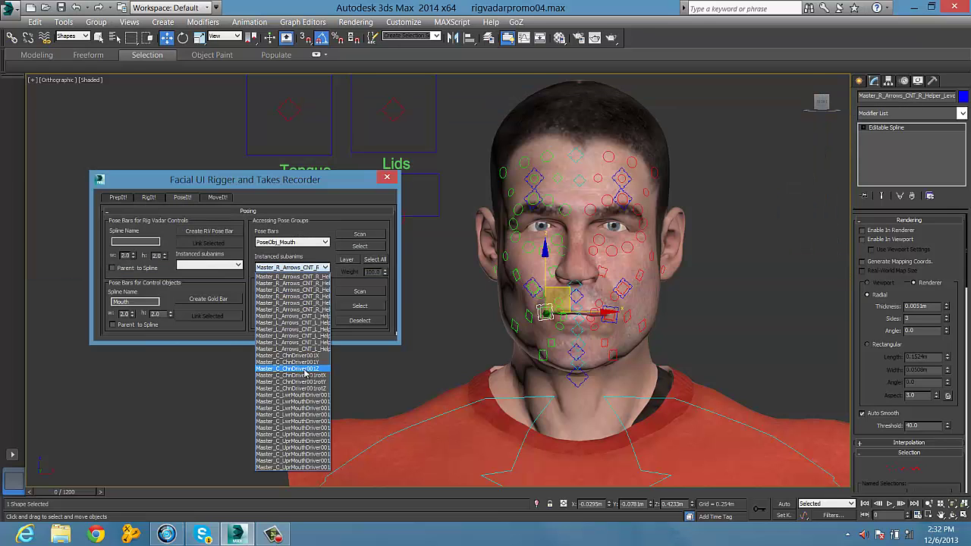
click(305, 370)
click(375, 259)
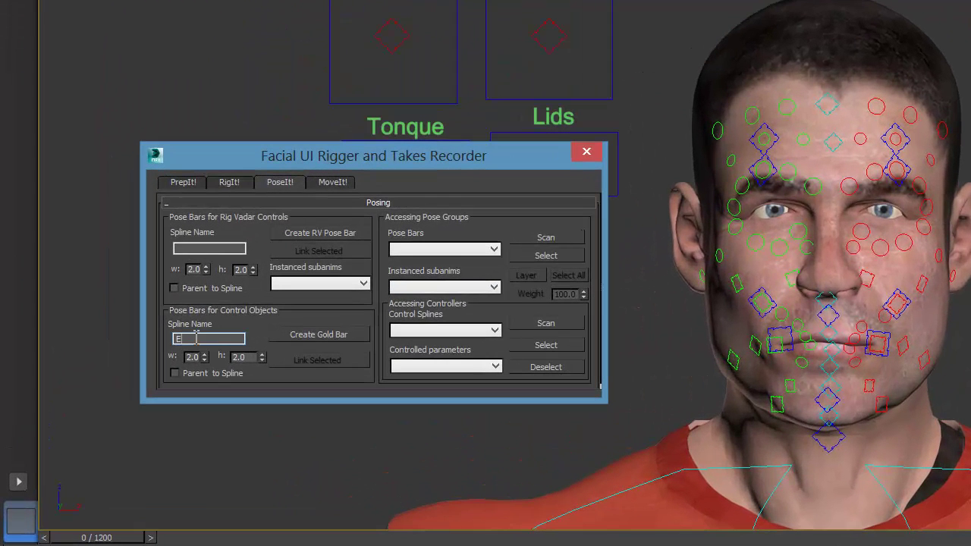
Step: Create a gold pose bar named EyeBrows for control objects and link the selected eyebrow and forehead controls to it
click(317, 342)
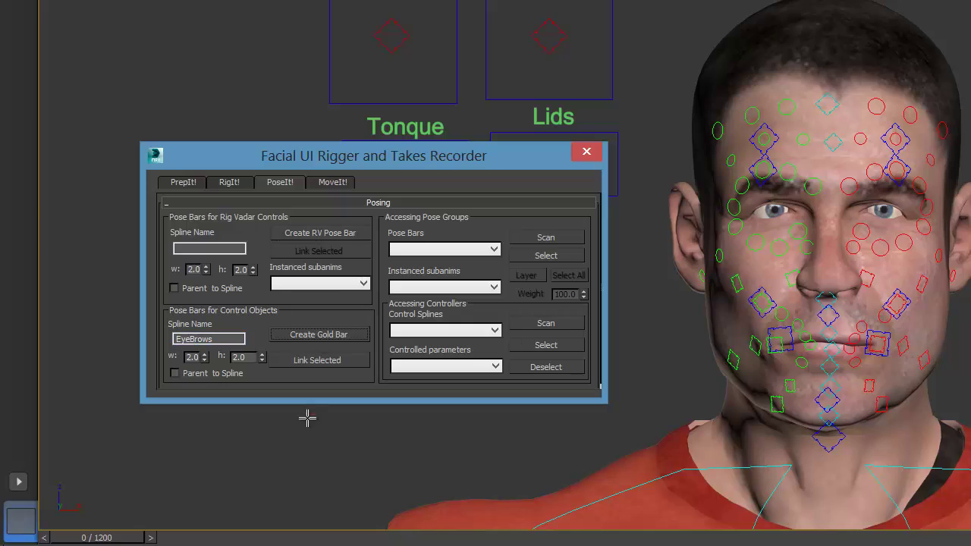
drag(341, 160, 331, 5)
drag(658, 207, 470, 268)
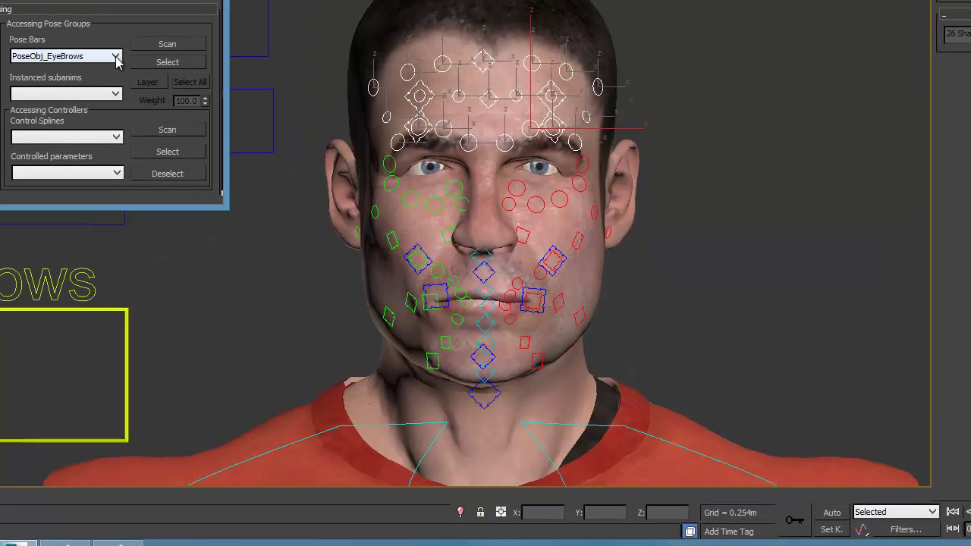
Step: Choose the PoseObj_EyeBrows pose group and pick the red-side Master_L_Ctrl_Helper brow control from its instanced subanims
click(116, 56)
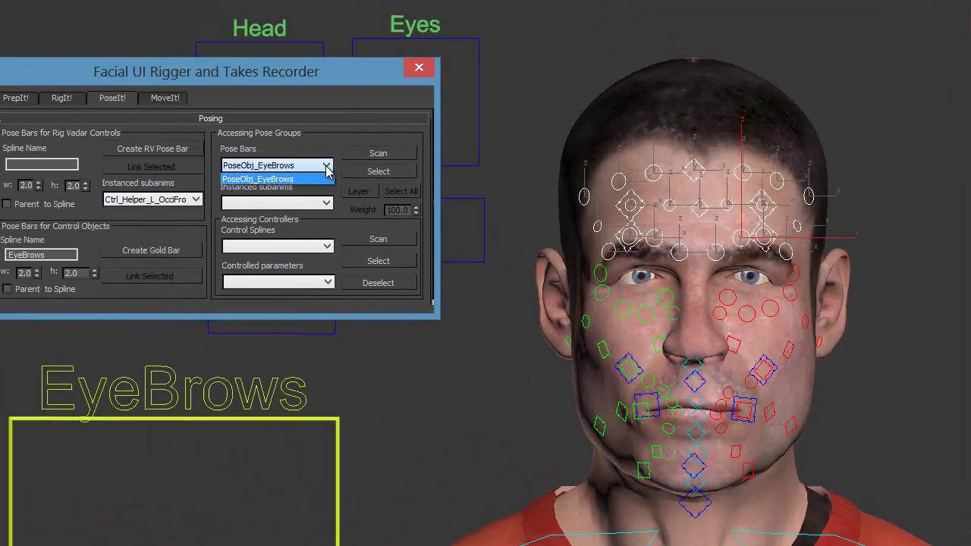
click(63, 70)
click(115, 93)
click(51, 312)
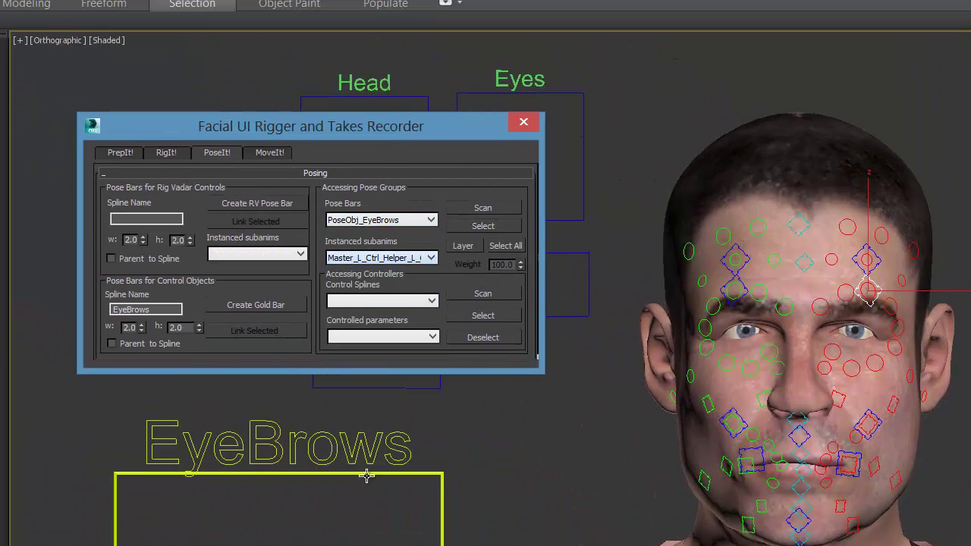
click(428, 259)
drag(428, 375, 427, 329)
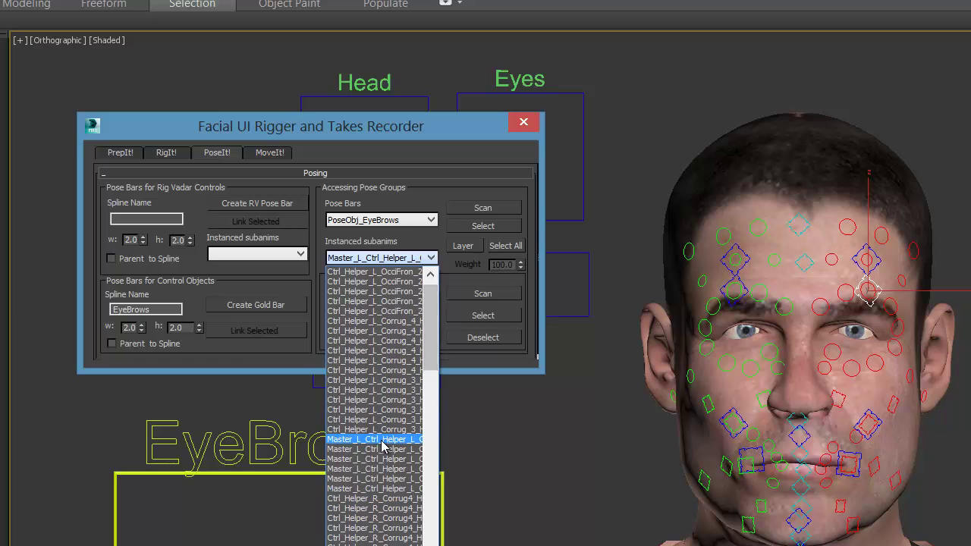
click(382, 440)
Step: Choose a Ctrl_Helper_R_Corrug2 instanced subanim and select all controls of the PoseObj_EyeBrows group
click(431, 257)
scroll(409, 493, down, 10)
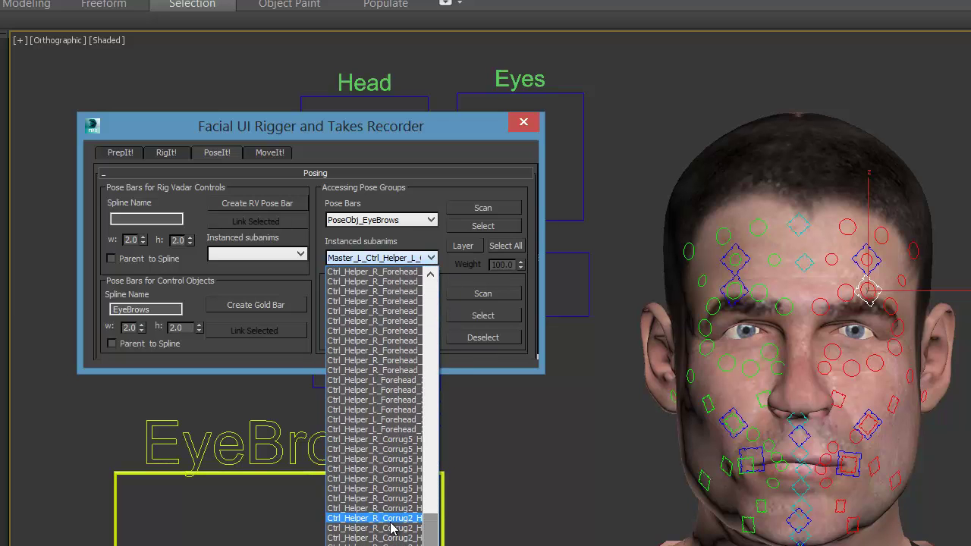
click(389, 522)
click(506, 247)
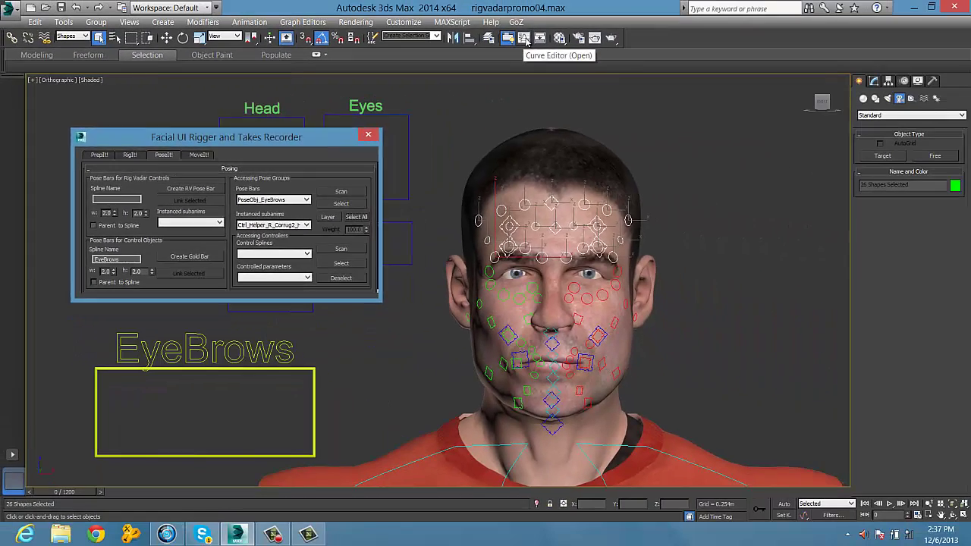
Step: Examine the selected eyebrow controls' tracks in the Curve Editor and Dope Sheet, and close the track view
click(507, 37)
click(44, 111)
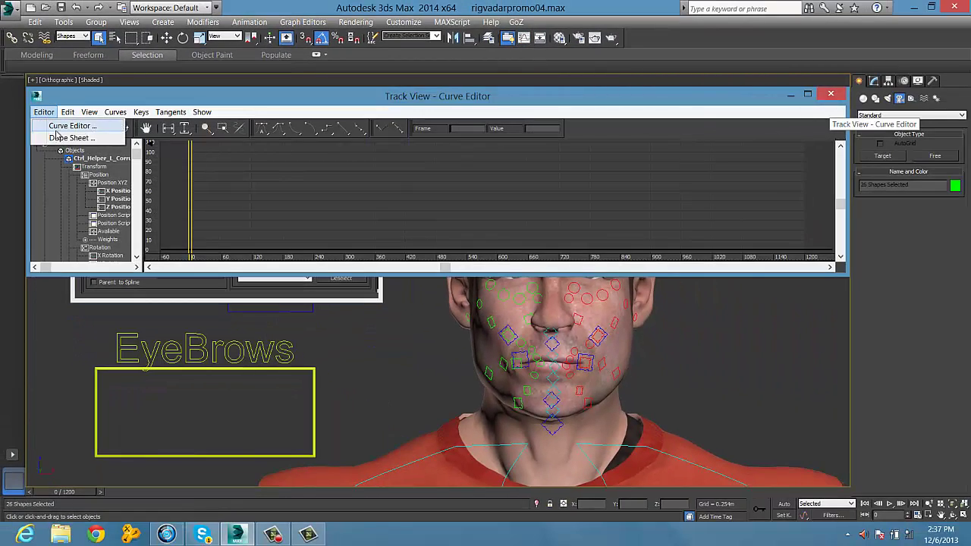
click(72, 136)
click(830, 94)
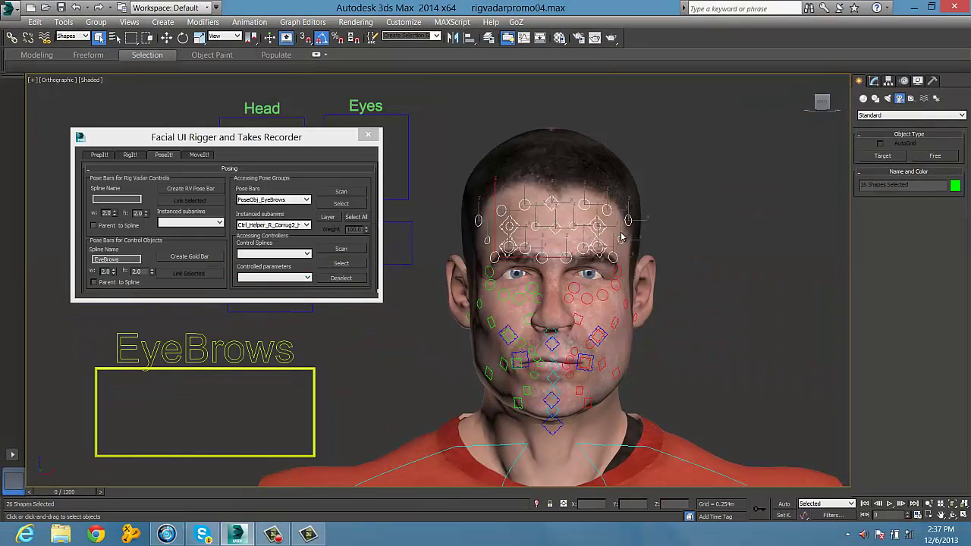
Step: Select the PoseObj_EyeBrows bar and save the neutral brow pose as a preset named def
click(343, 206)
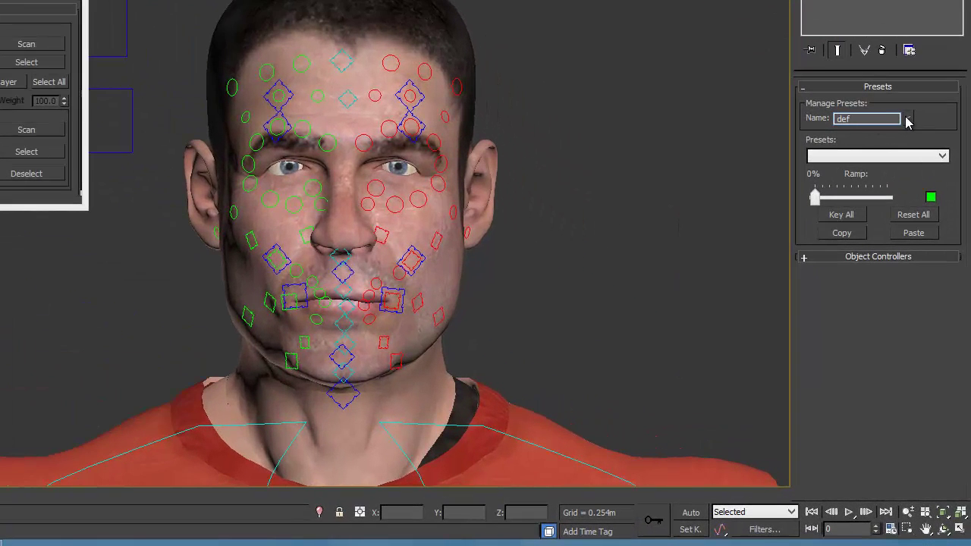
click(908, 120)
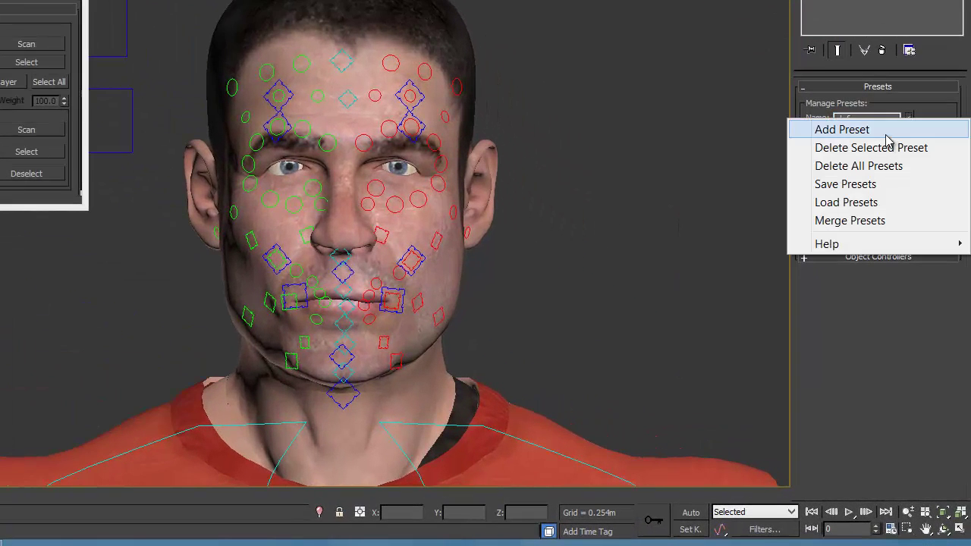
click(883, 131)
Step: Raise the green-side eyebrow, lower the red-side eyebrow and adjust the inner brow controls into a concerned expression
click(282, 123)
key(w)
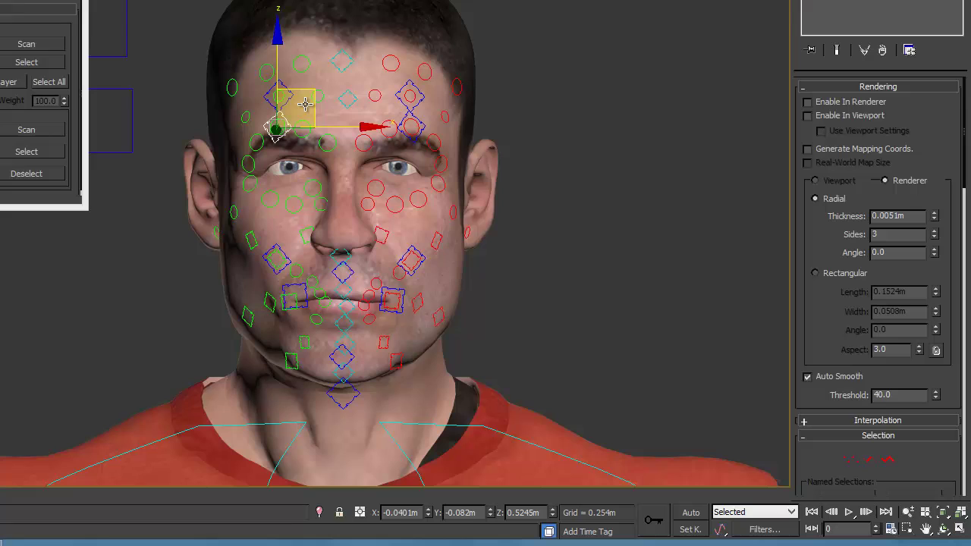
drag(306, 95, 310, 79)
click(415, 122)
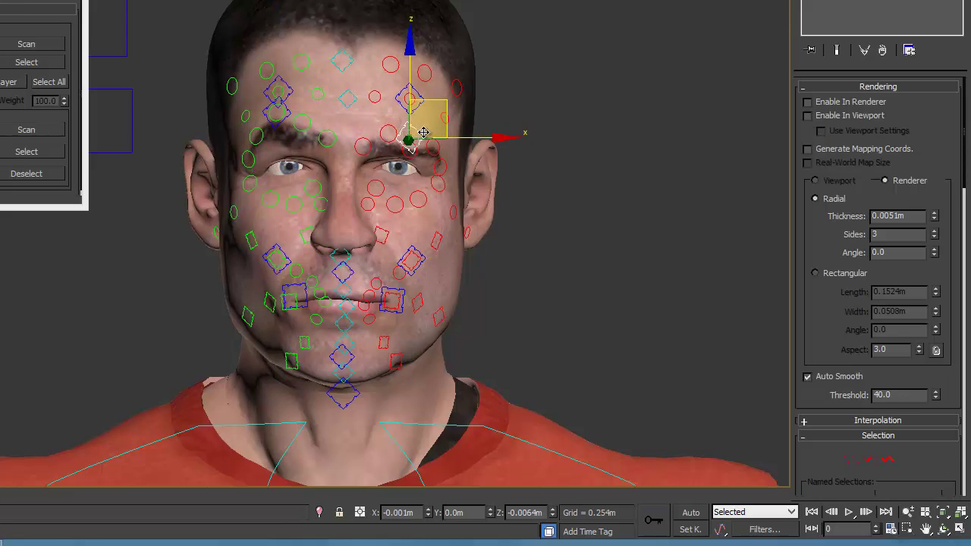
drag(370, 139, 335, 148)
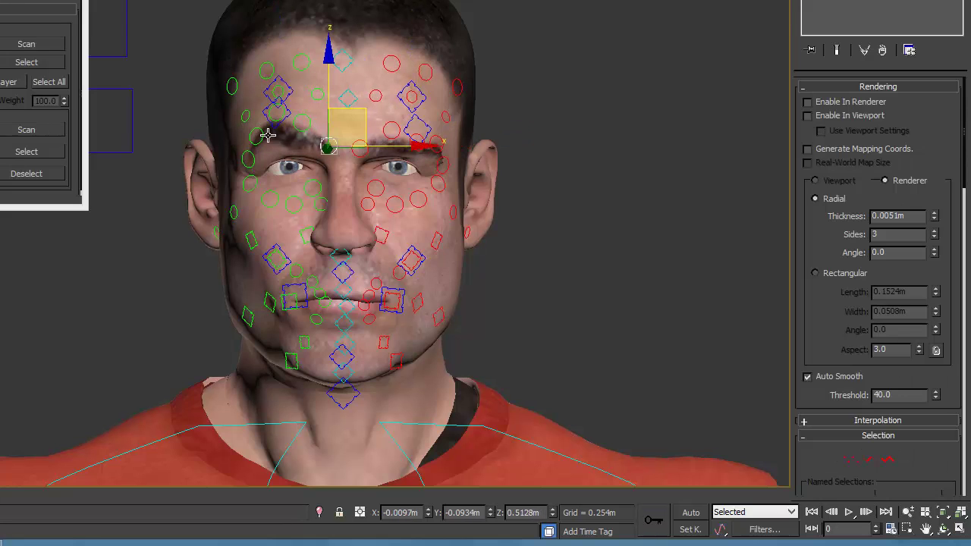
drag(263, 134, 314, 74)
click(331, 144)
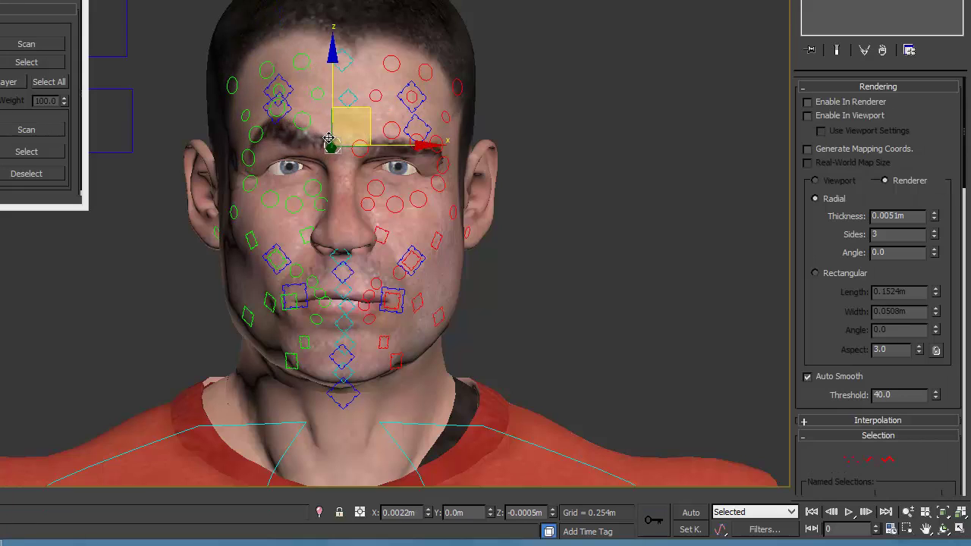
Step: Save the brow expression as a preset named concern on the EyeBrows bar and return the brows fully to def
click(55, 68)
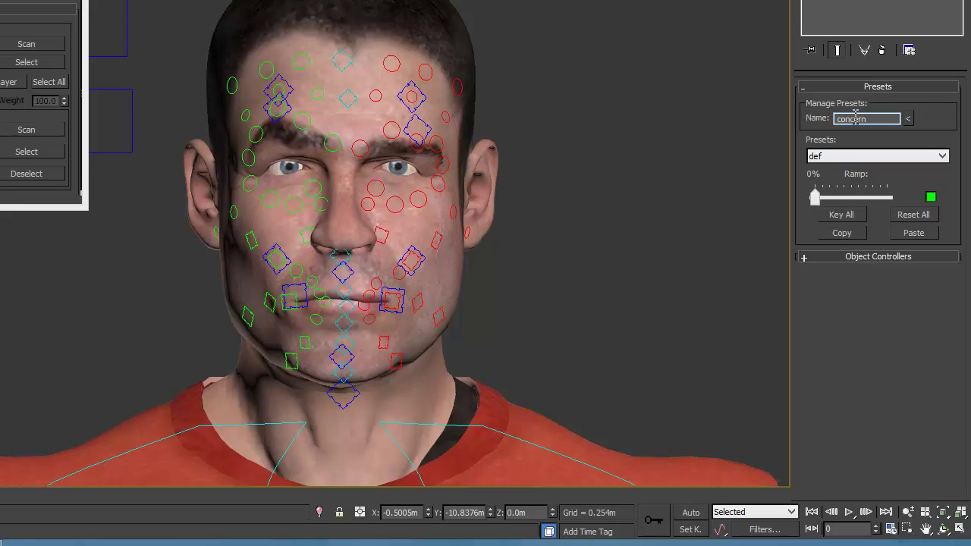
click(907, 119)
click(834, 129)
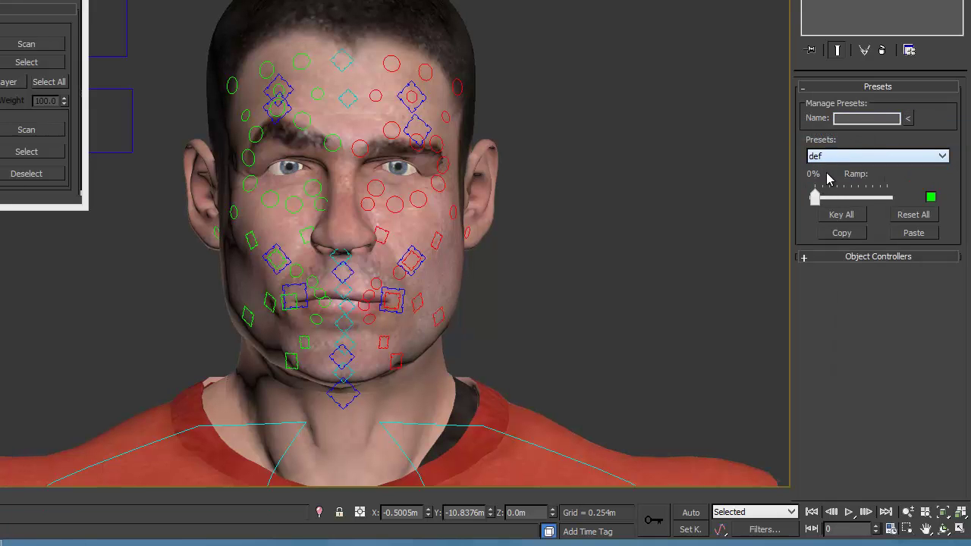
drag(815, 197, 892, 204)
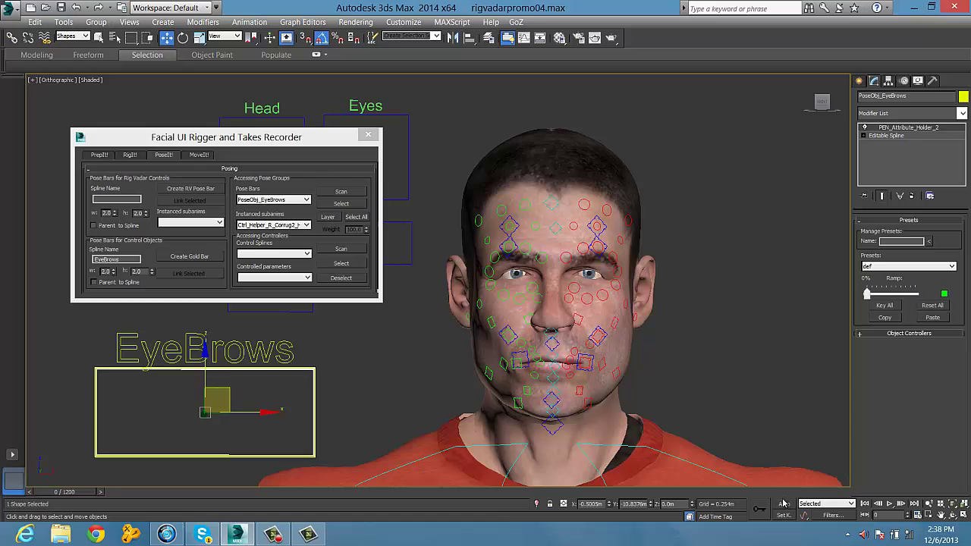
Step: Turn on Auto Key, go to frame 51 and ramp the EyeBrows bar fully to the concern preset
click(784, 504)
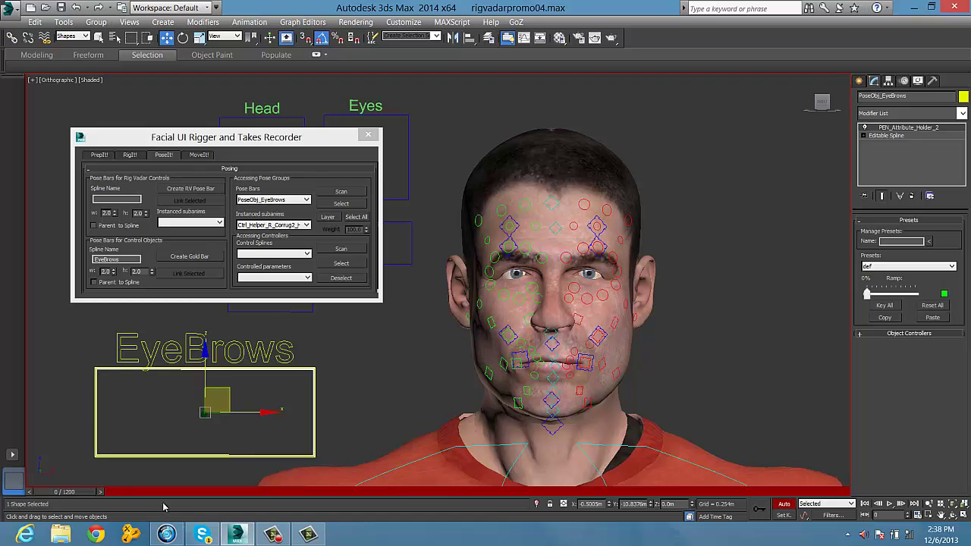
drag(76, 494, 97, 494)
click(217, 400)
key(w)
click(913, 270)
click(893, 285)
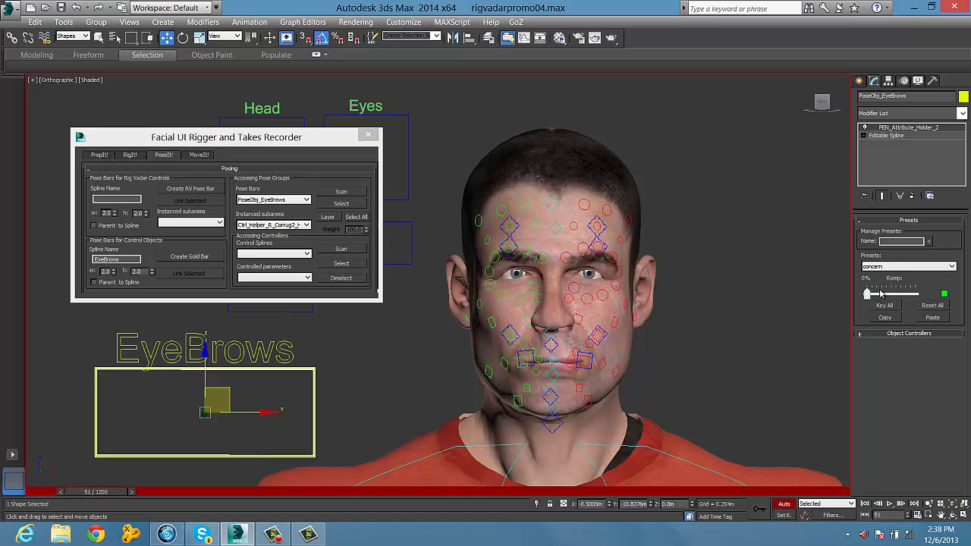
drag(868, 294, 917, 298)
Step: Select all controls in the PoseObj_EyeBrows group and show their keys in the Dope Sheet
drag(677, 343, 716, 462)
scroll(716, 462, up, 3)
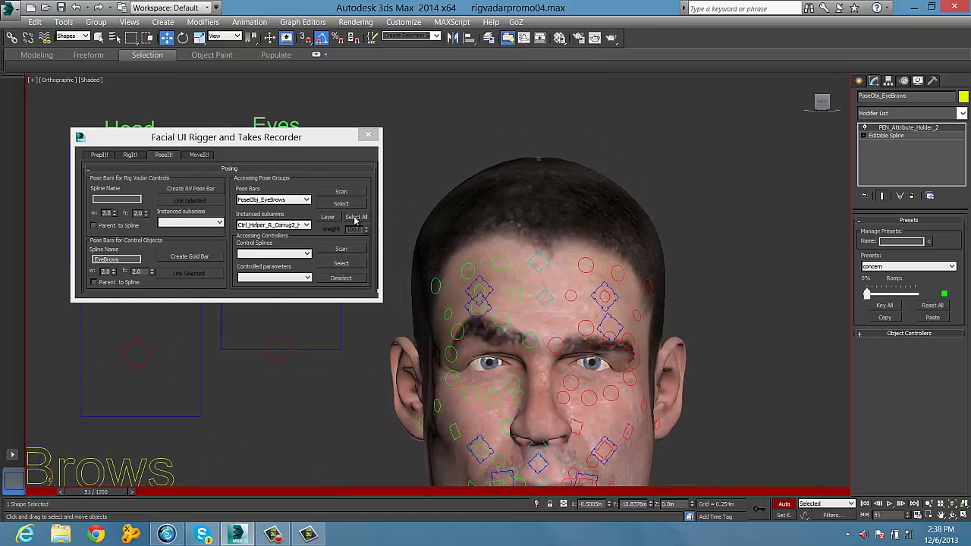
click(355, 216)
click(526, 40)
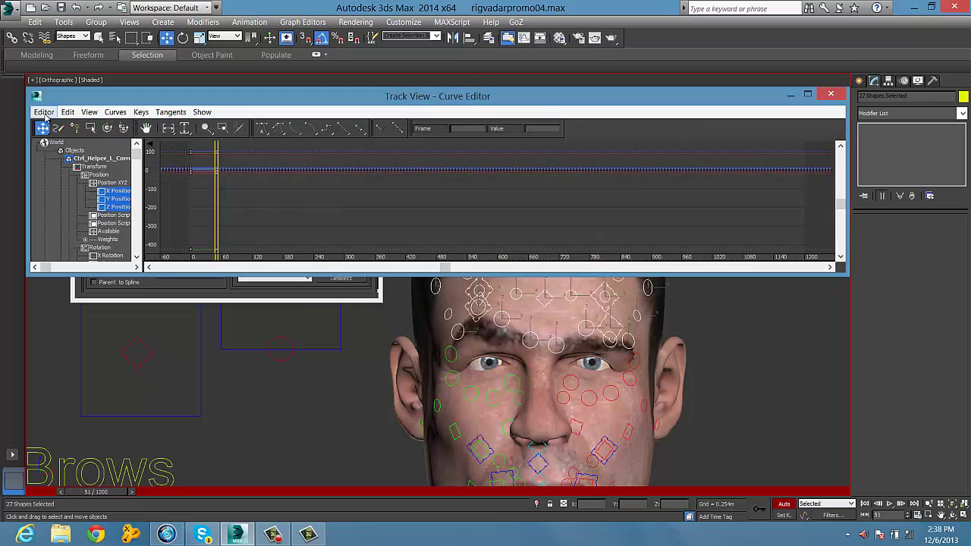
click(44, 112)
click(64, 138)
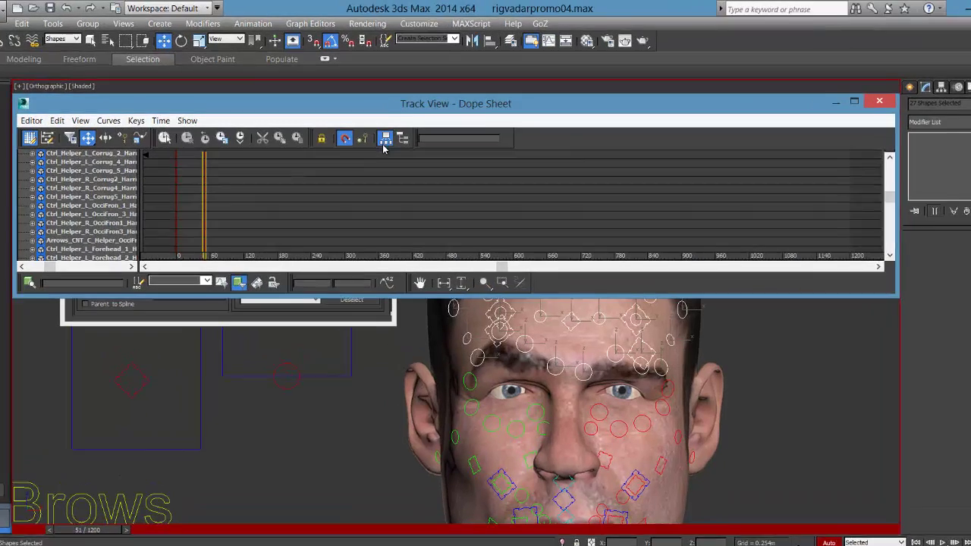
Step: Select the eyebrow controls' keys at frame 51 in the Dope Sheet and shift them about 10 frames earlier
mouse_move(889, 198)
mouse_down()
mouse_move(890, 186)
mouse_move(892, 203)
mouse_up()
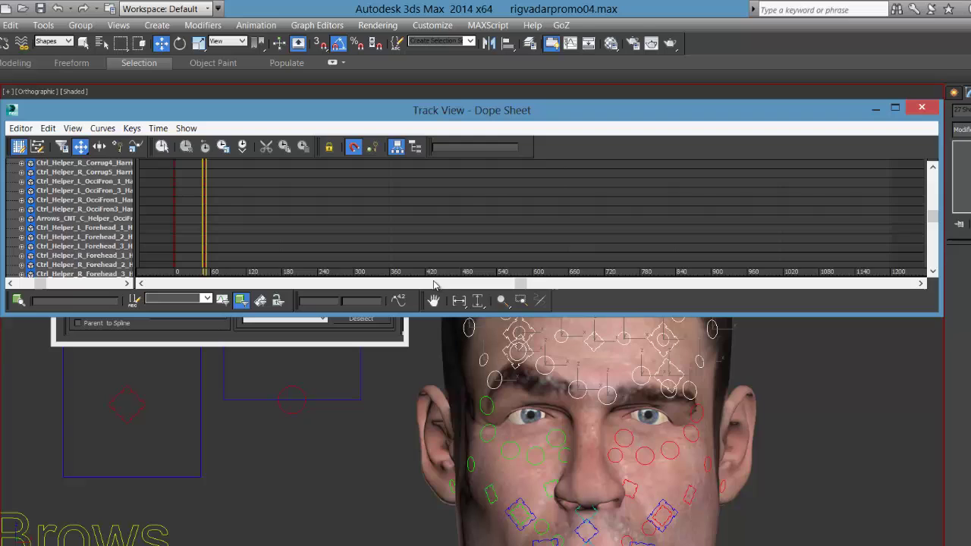
drag(203, 232, 329, 242)
click(503, 301)
drag(932, 219, 931, 214)
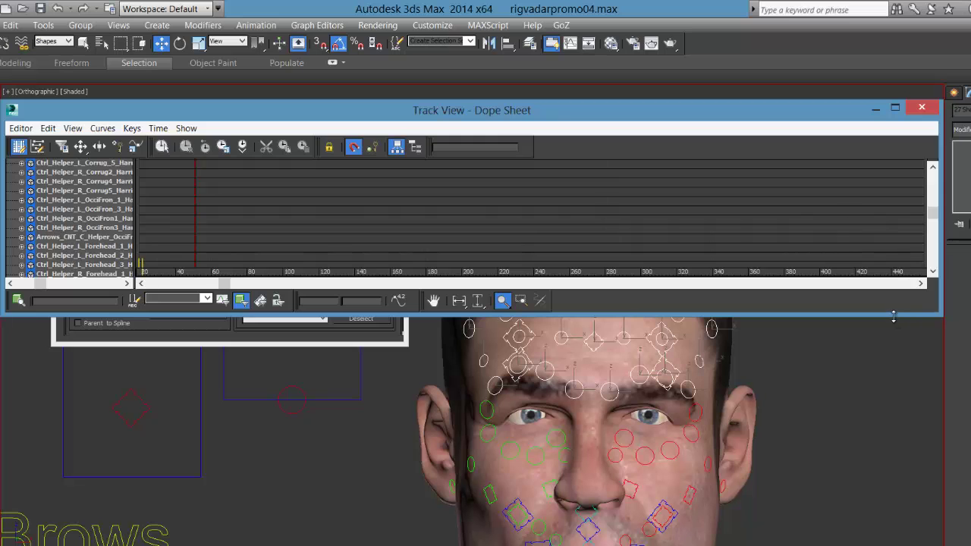
drag(893, 317, 886, 394)
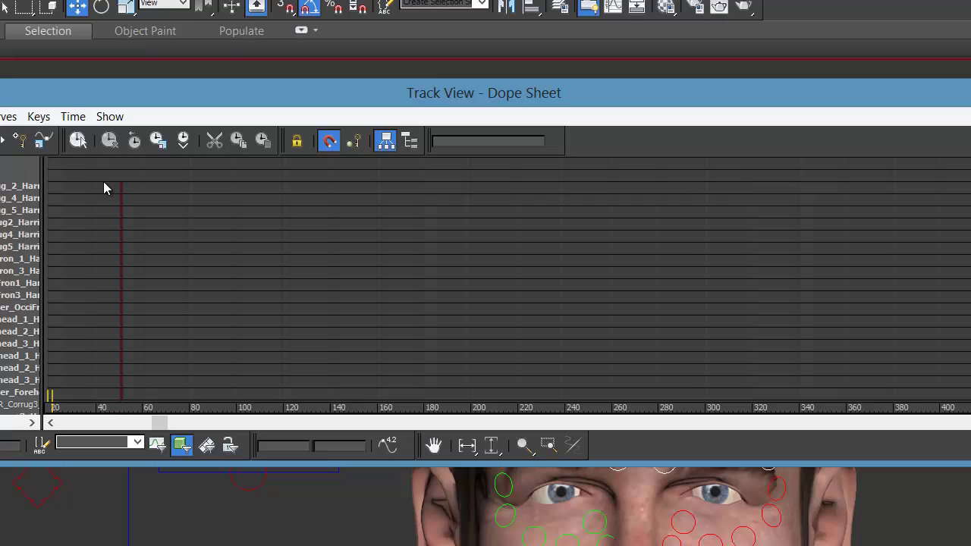
scroll(338, 303, down, 5)
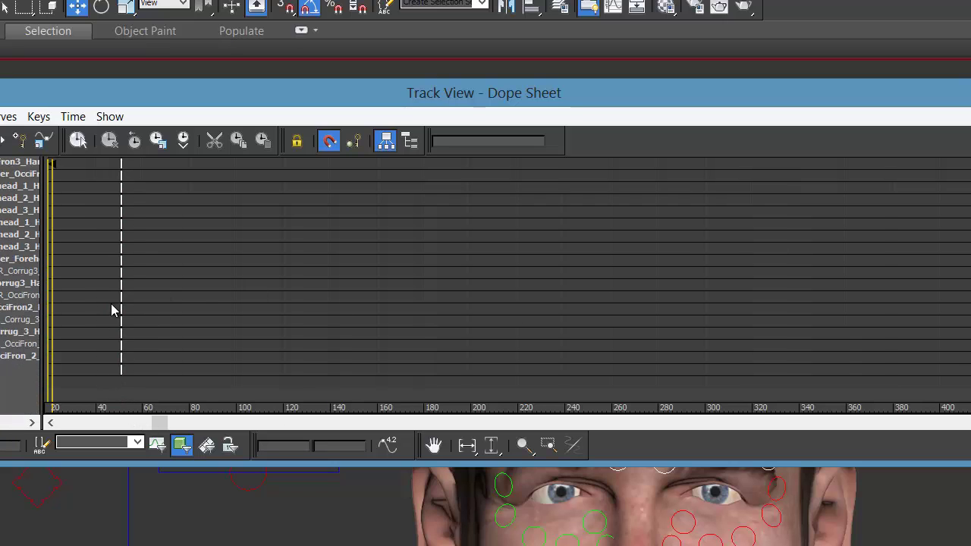
drag(122, 282, 98, 292)
drag(408, 464, 405, 339)
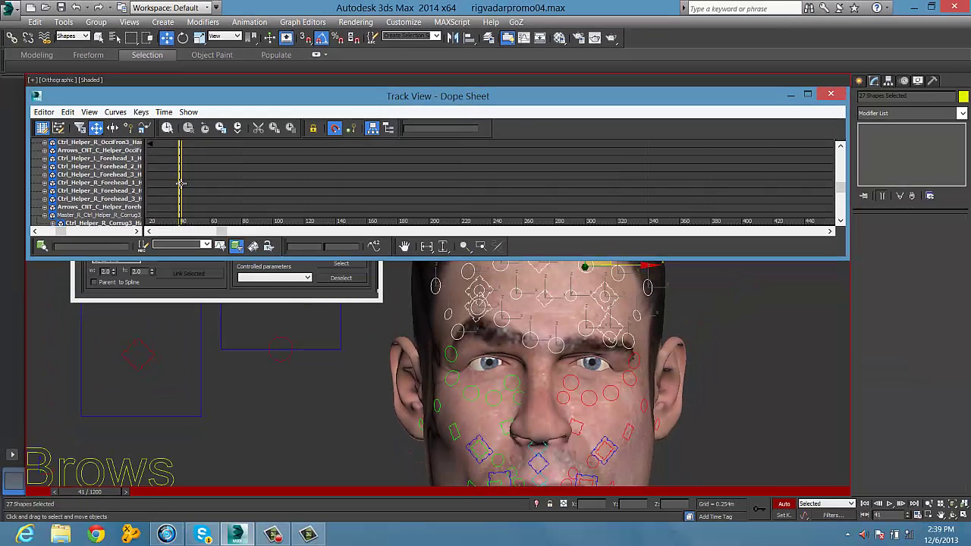
Step: Scrub the brow animation back to about frame 25, clear the selection and close the Dope Sheet
drag(180, 184, 153, 188)
click(837, 390)
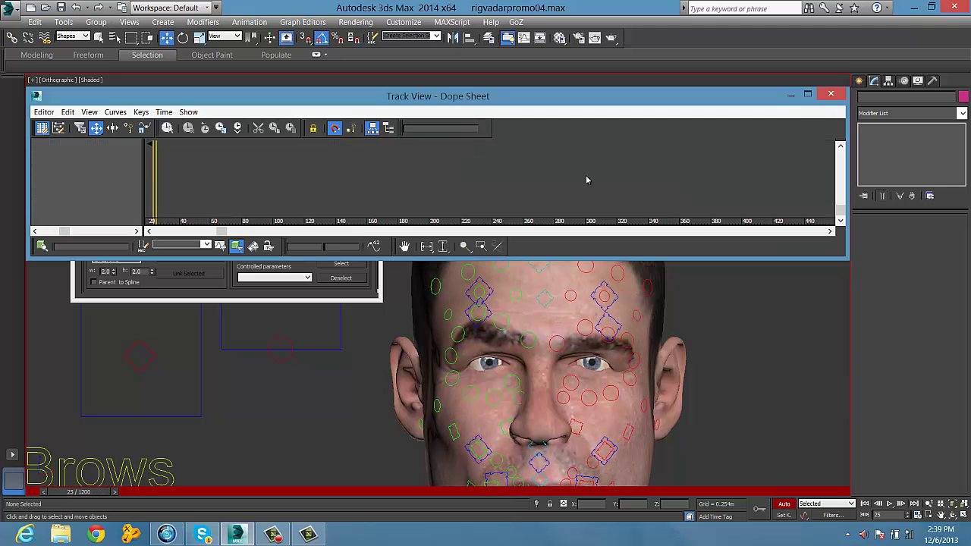
click(831, 94)
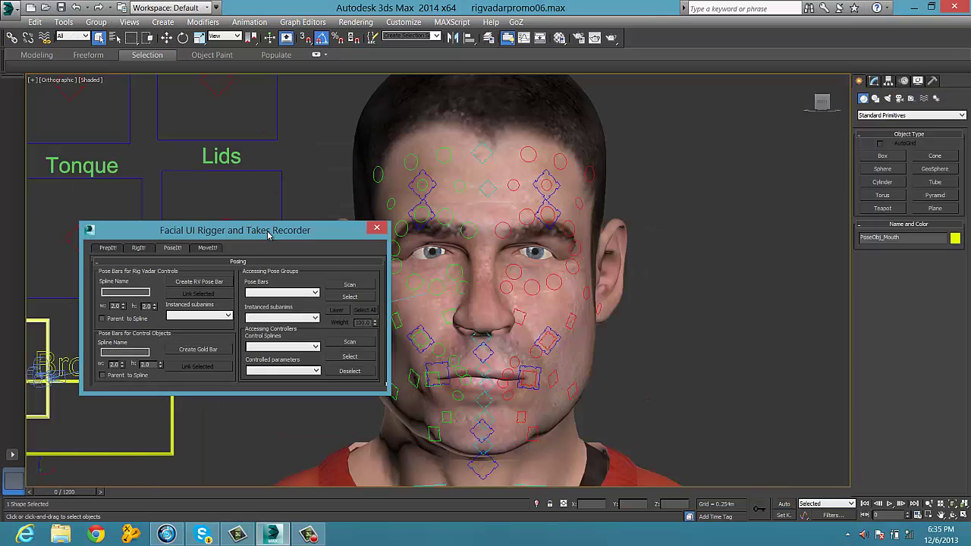
Step: Scan the scene's pose bars in rigvadarpromo06.max, select the PoseObj_Mouth bar and show its presets
drag(345, 230, 315, 218)
scroll(629, 258, down, 5)
scroll(596, 273, up, 5)
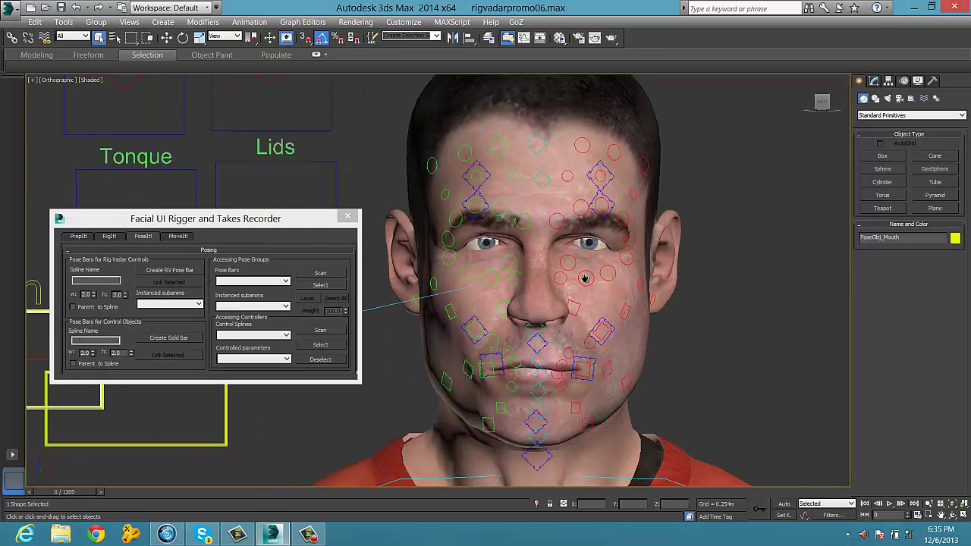
drag(581, 277, 564, 286)
scroll(563, 285, up, 2)
click(320, 273)
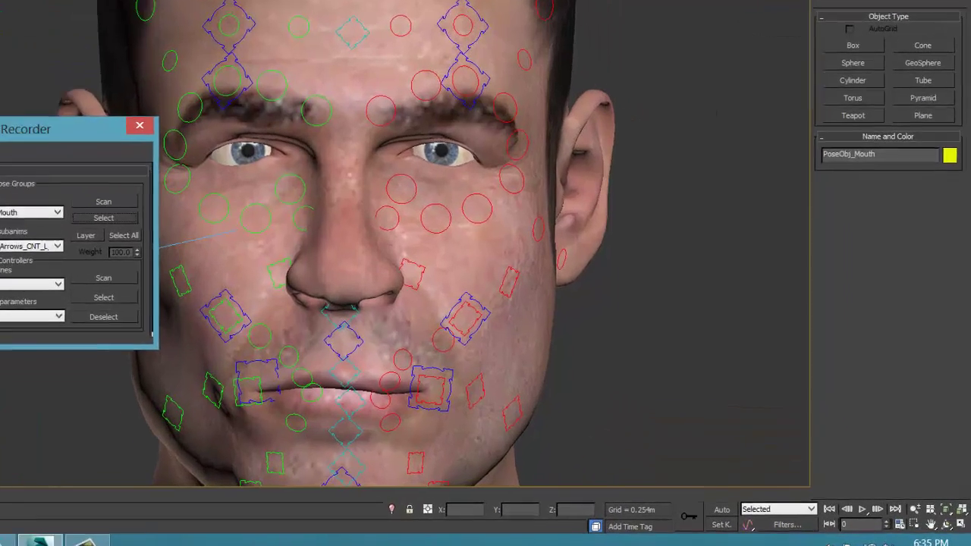
click(873, 81)
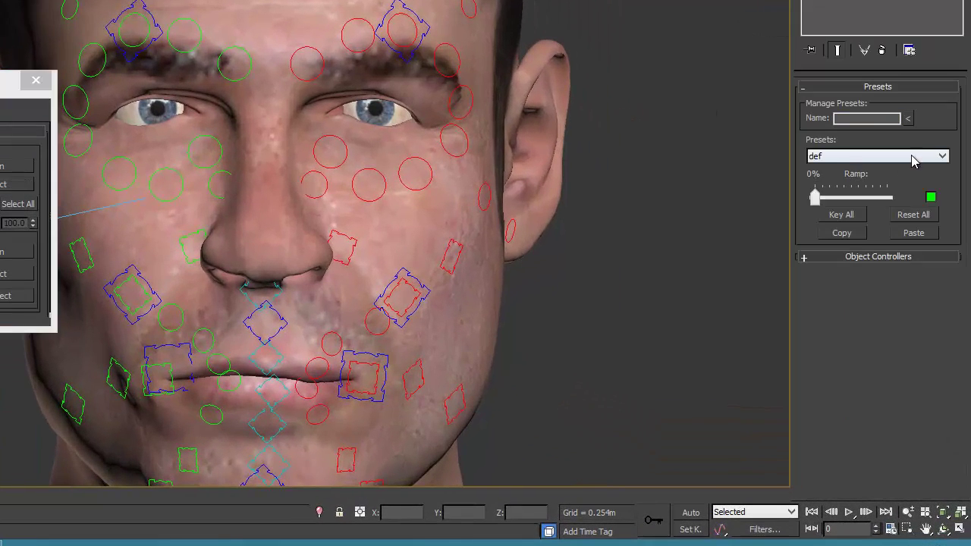
Step: Preview the Mouth bar's eee, smile, sad and ooo presets in turn, using the Ramp slider and returning it to 0%
click(914, 157)
click(873, 195)
click(837, 157)
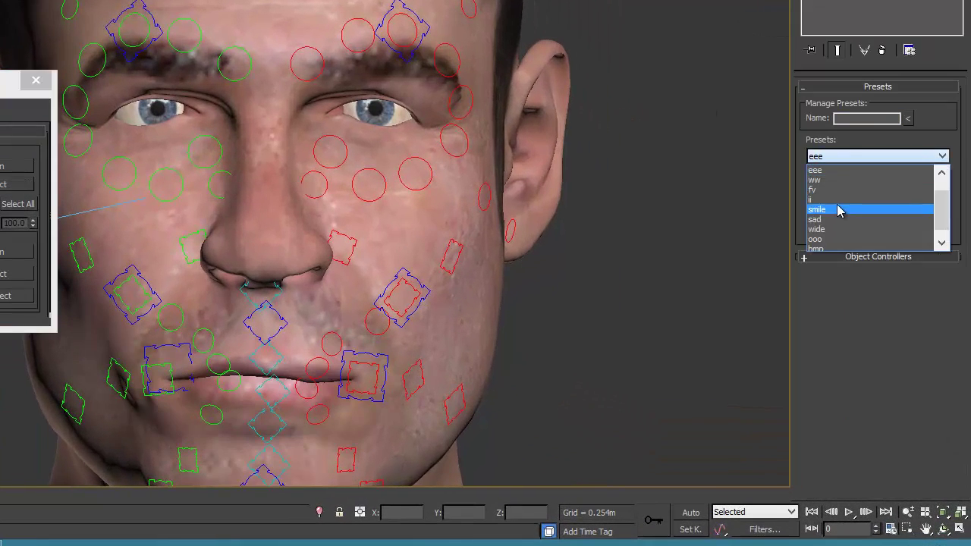
click(838, 209)
click(834, 156)
click(826, 219)
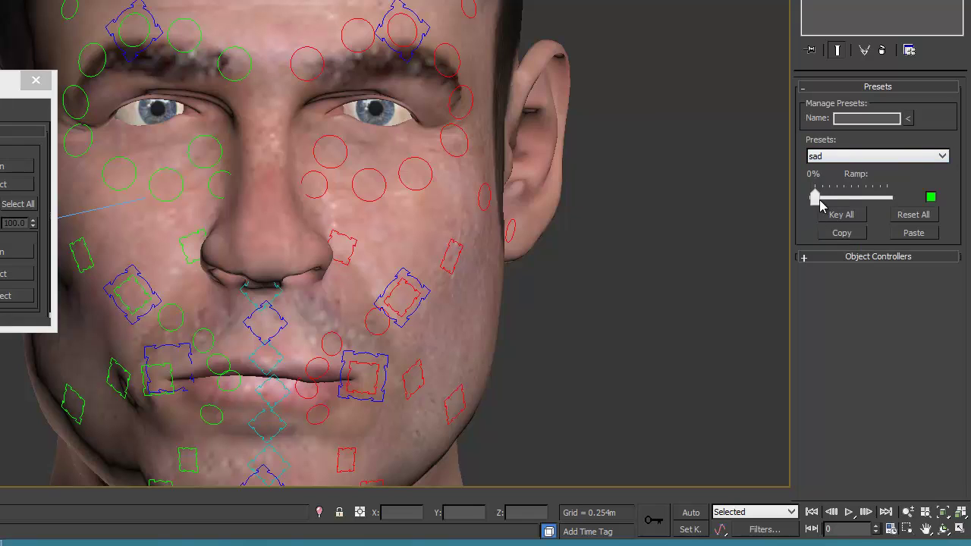
drag(817, 200, 716, 140)
click(845, 157)
click(845, 220)
click(849, 156)
click(850, 230)
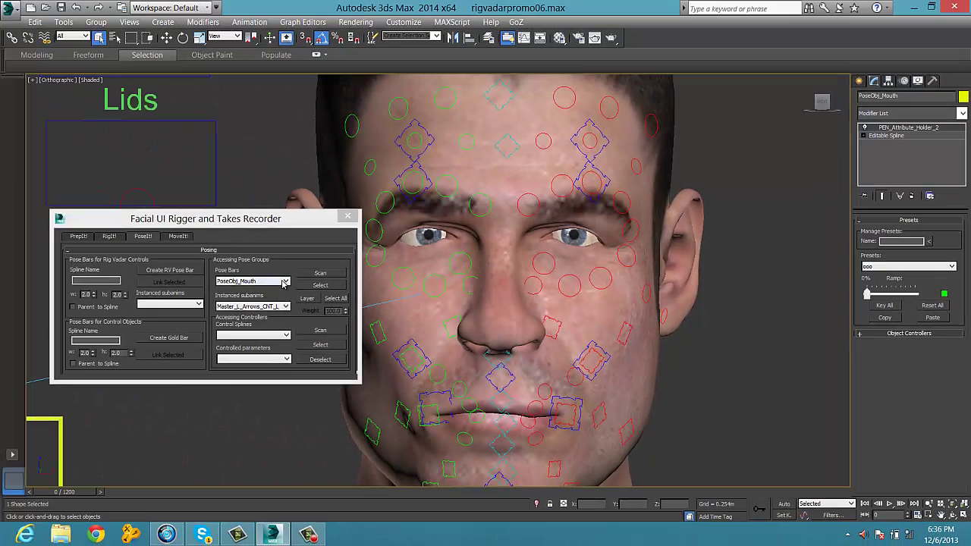
Step: Keep PoseObj_Mouth as the active pose bar and select the Arrows_CNT_L_Helper mouth-corner control from its instanced subanims
click(278, 282)
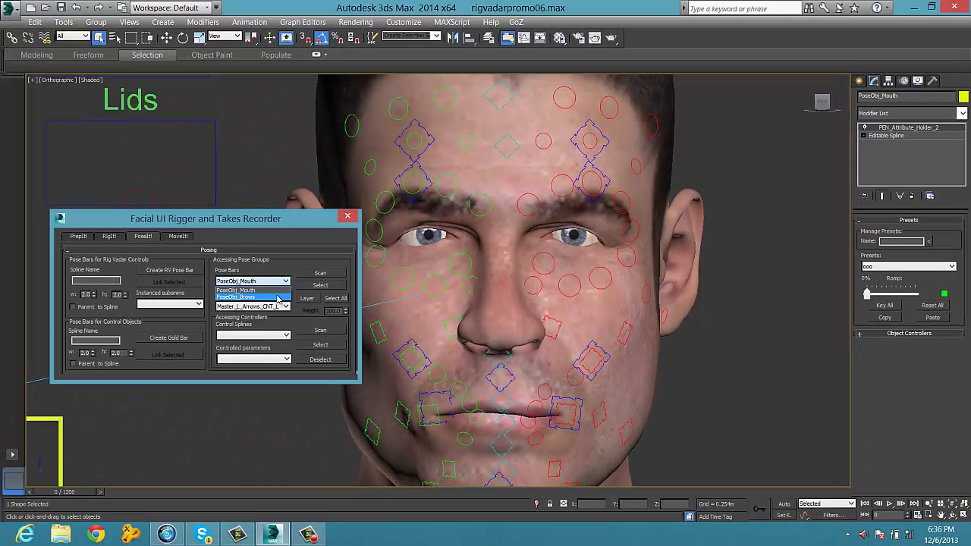
click(274, 290)
click(275, 308)
click(251, 254)
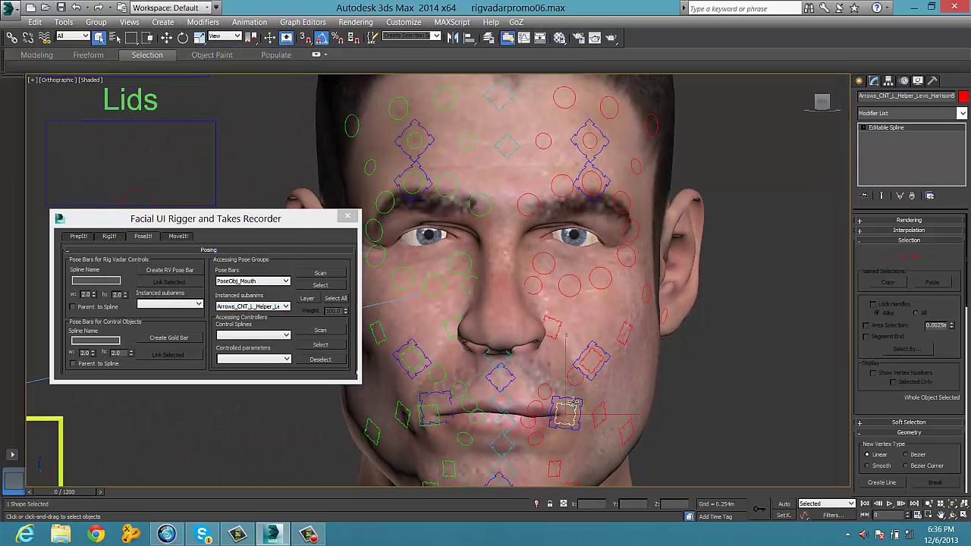
Step: Select Master_C_UprMouthDriver from the Mouth group and inspect its animation curves in the Curve Editor, then close the editor
click(287, 307)
click(245, 106)
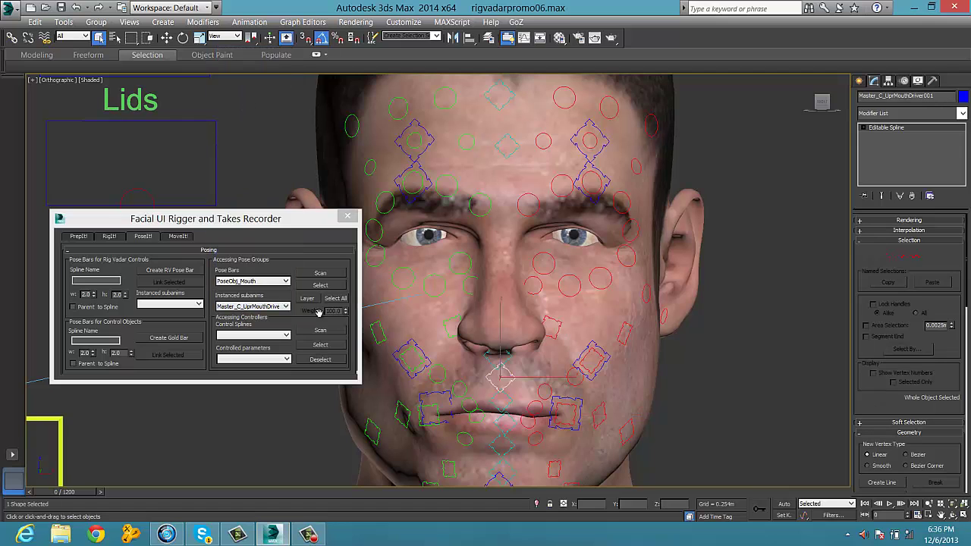
click(524, 39)
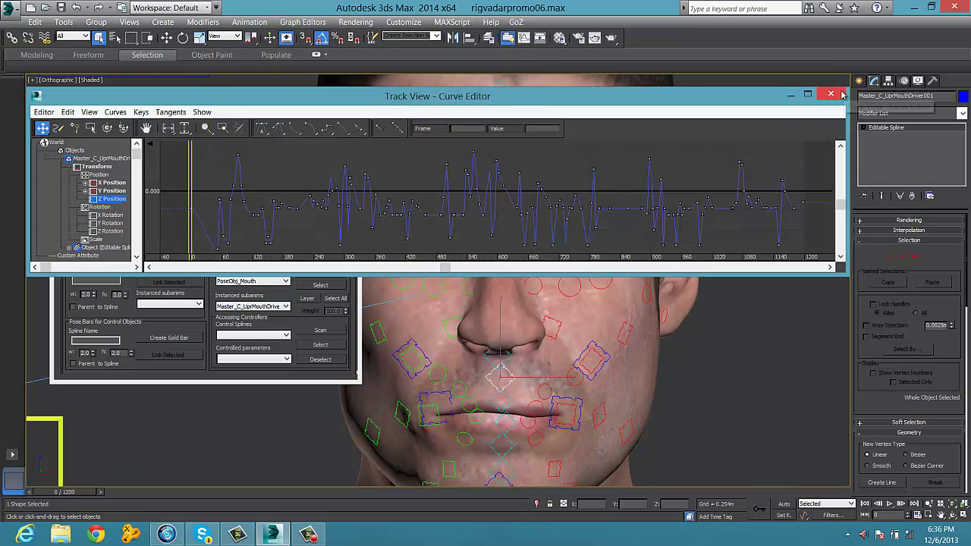
click(839, 94)
Step: Select the PoseObj_Brows bar and preview its presets, including concerned and worried, with the Ramp slider
click(276, 282)
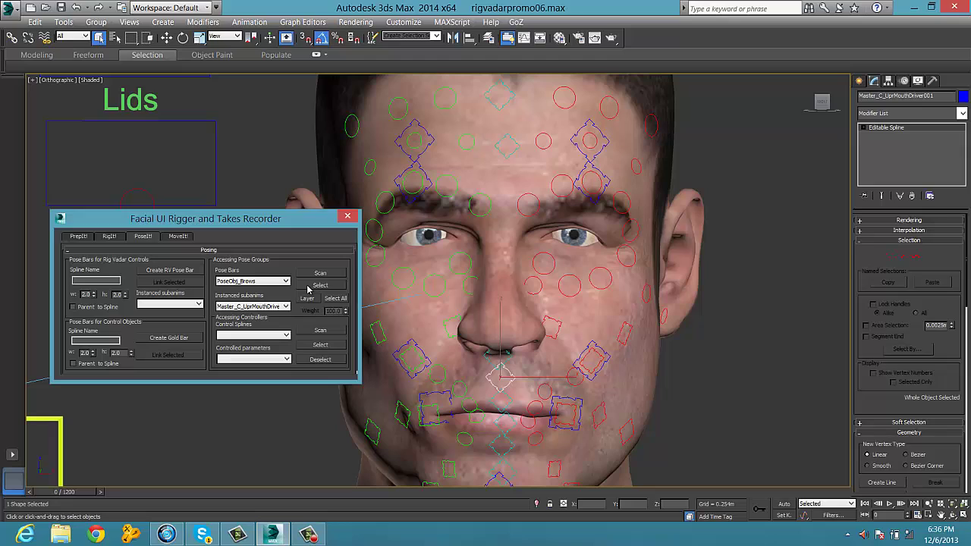
click(317, 285)
click(929, 266)
click(907, 282)
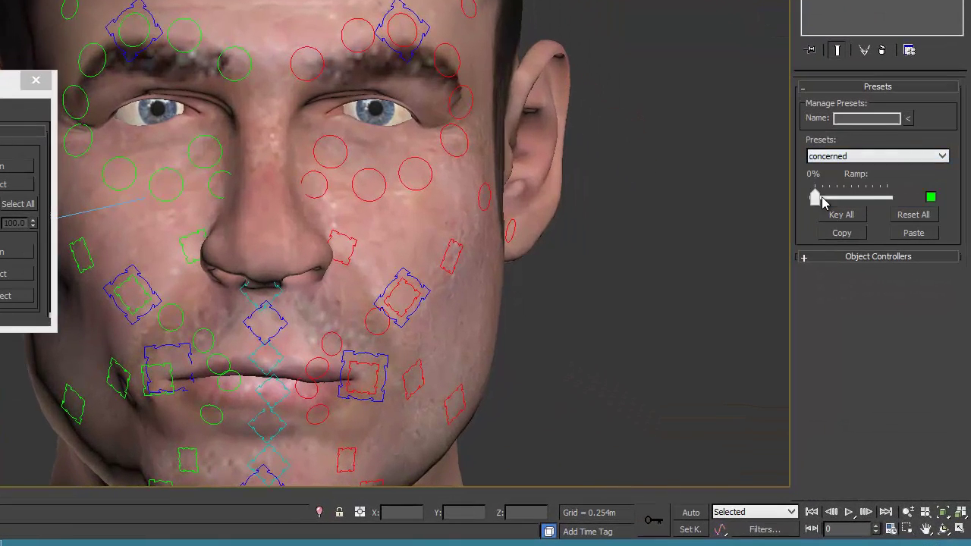
mouse_move(868, 294)
mouse_down()
mouse_move(927, 299)
mouse_move(867, 299)
mouse_up()
click(857, 156)
click(851, 189)
drag(815, 198, 792, 212)
click(840, 159)
click(847, 201)
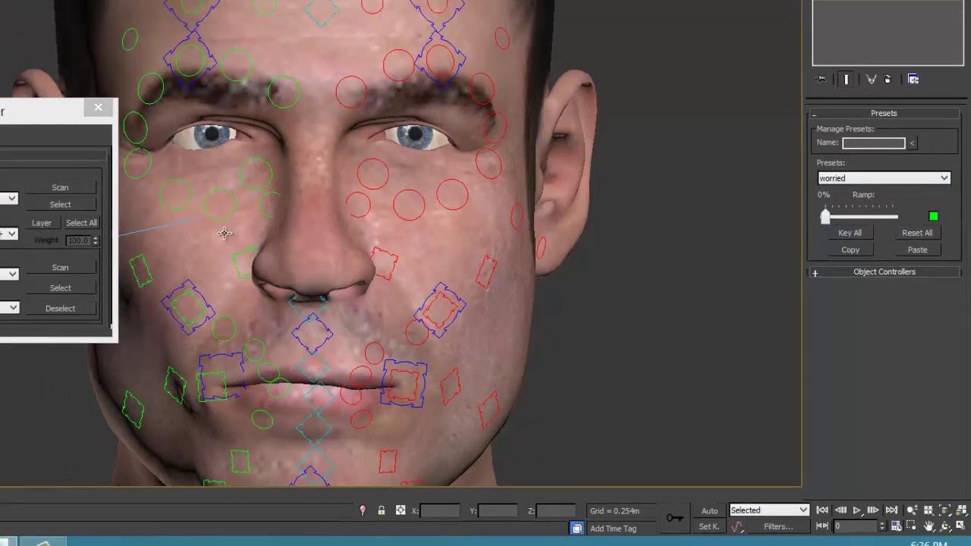
Step: Select individual brow controls from the PoseObj_Brows subanims, ending with a Ctrl_Helper_L_Corrug_3 control
click(283, 306)
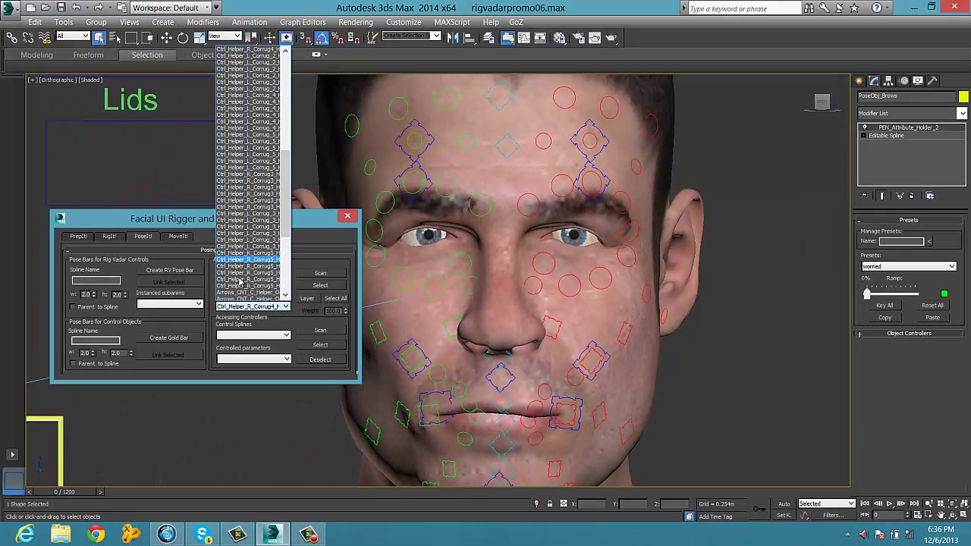
click(240, 262)
click(315, 287)
click(285, 306)
click(266, 114)
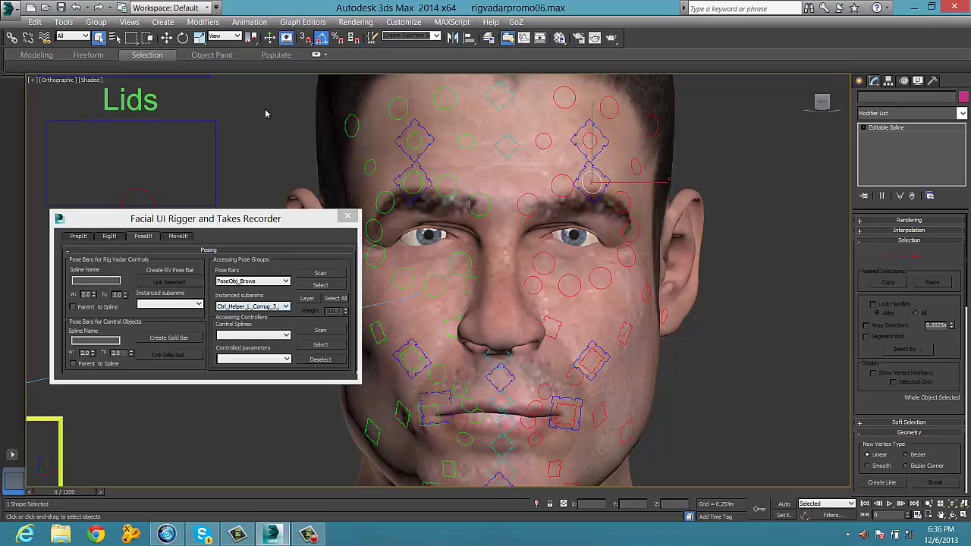
Step: Select all controls in the PoseObj_Brows group and move the rigger dialog aside
click(338, 299)
drag(509, 293, 570, 379)
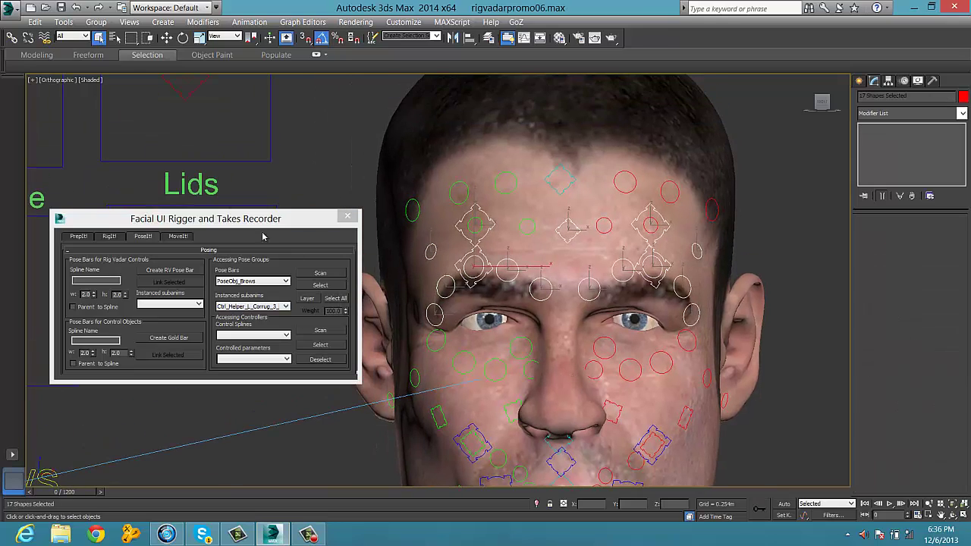
drag(254, 219, 163, 225)
click(273, 331)
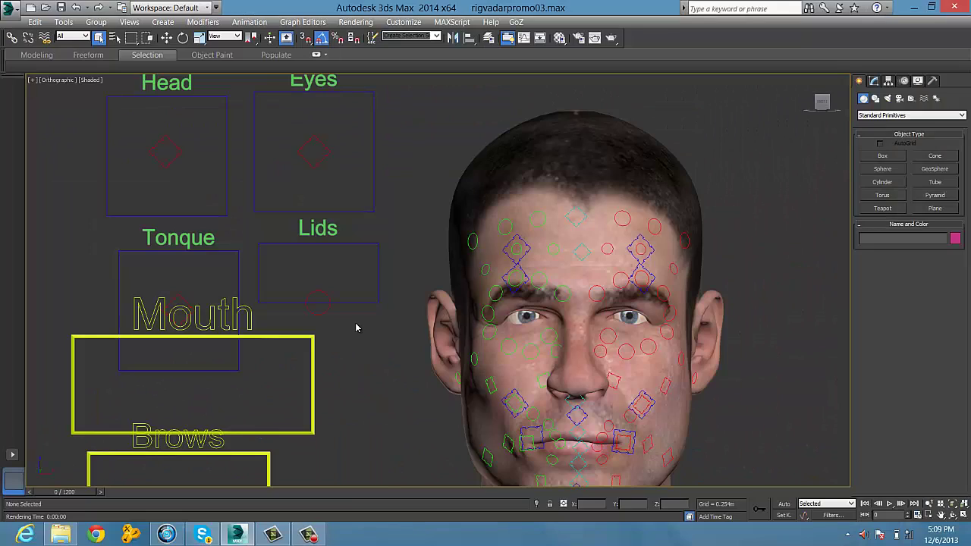
Step: In rigvadarpromo03.max, open the Facial UI Rigger, select the HarrisonBaseOldBase head mesh and show the control rigging options
right_click(356, 327)
click(338, 306)
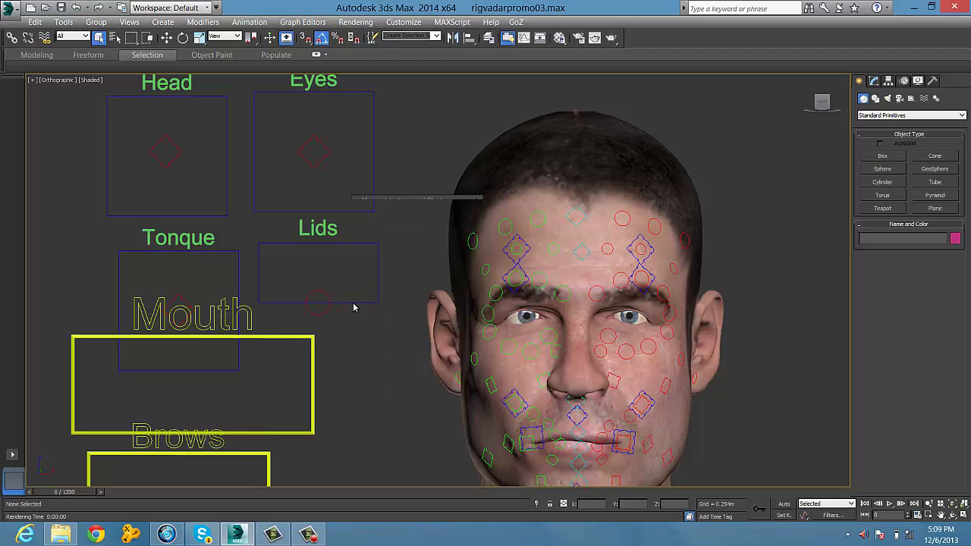
key(w)
click(536, 152)
click(388, 201)
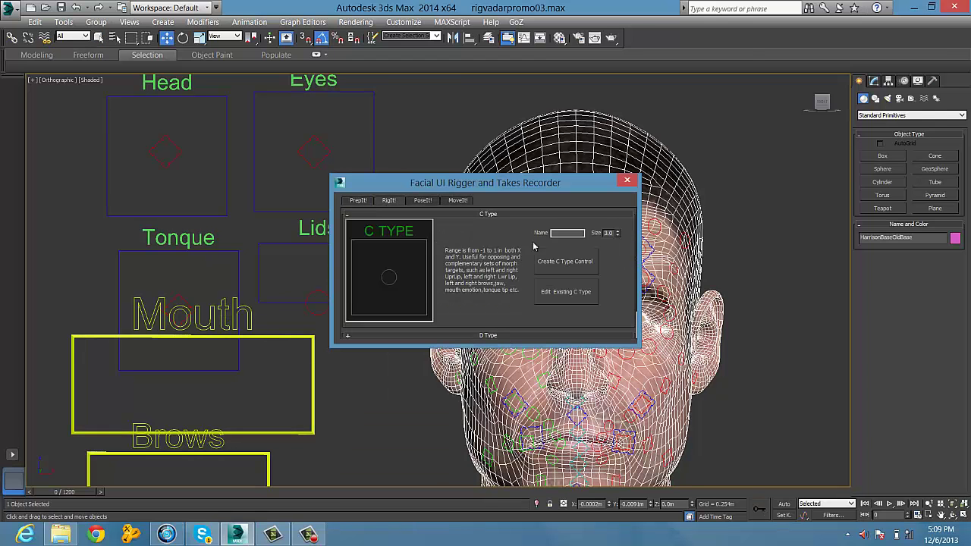
Step: Create an A Type facial control named sneer and connect it to the sneer morph
drag(485, 187, 357, 188)
drag(490, 244, 490, 209)
click(222, 323)
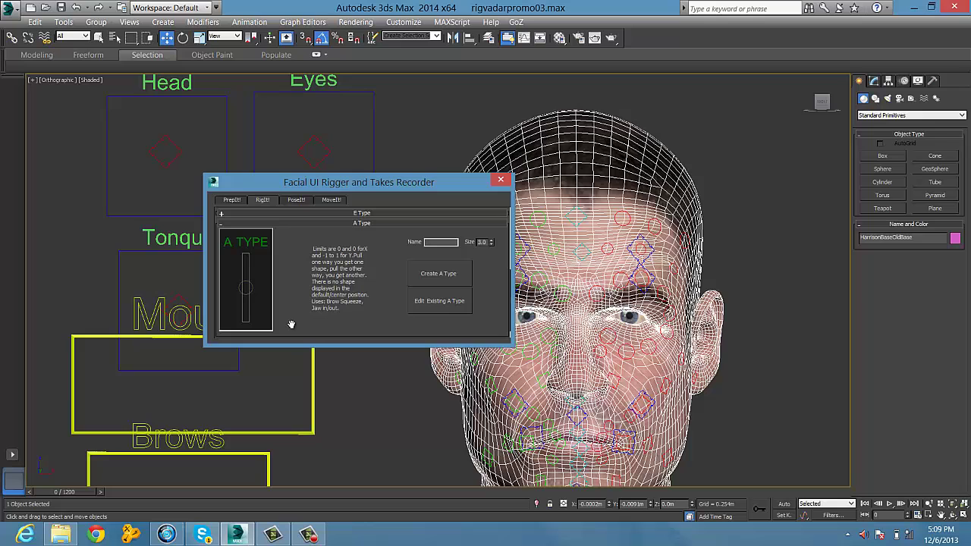
click(438, 274)
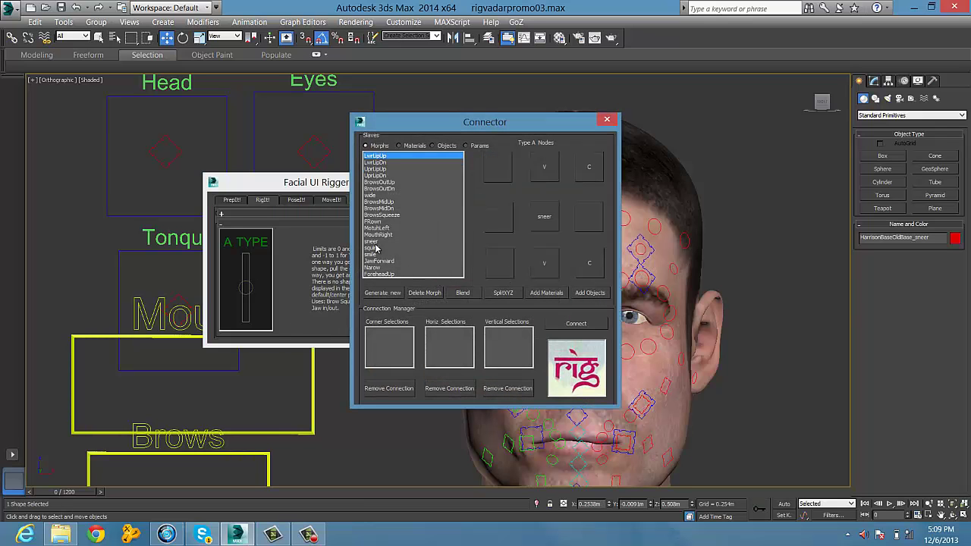
click(576, 325)
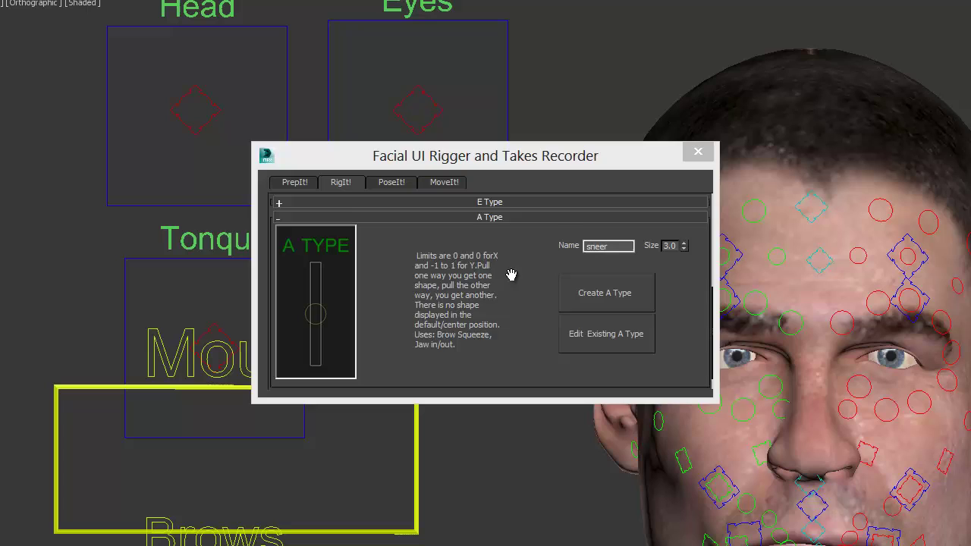
Step: Create a B Type facial control named squint, connect its corner node to the squint morph and close the rigger dialogs
scroll(521, 329, down, 1)
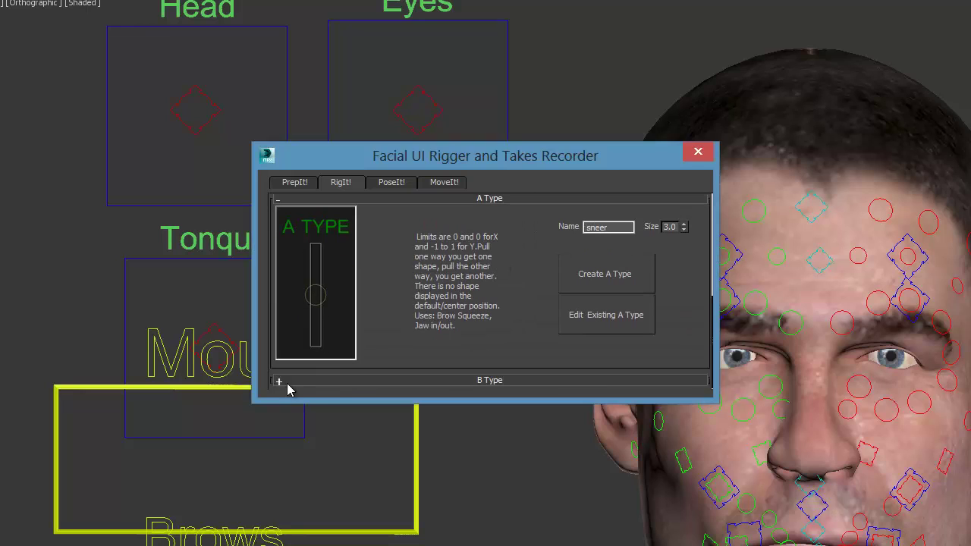
click(279, 383)
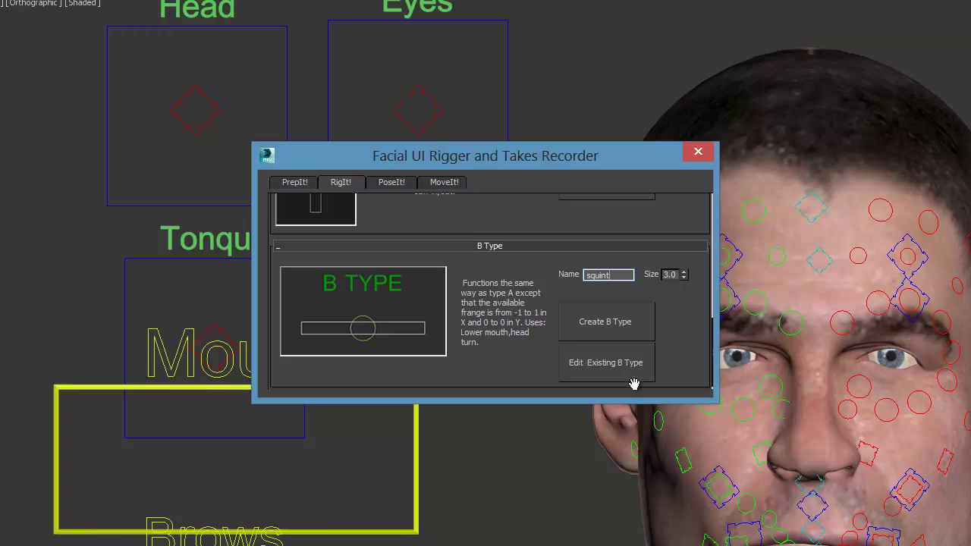
click(599, 329)
click(512, 256)
click(692, 142)
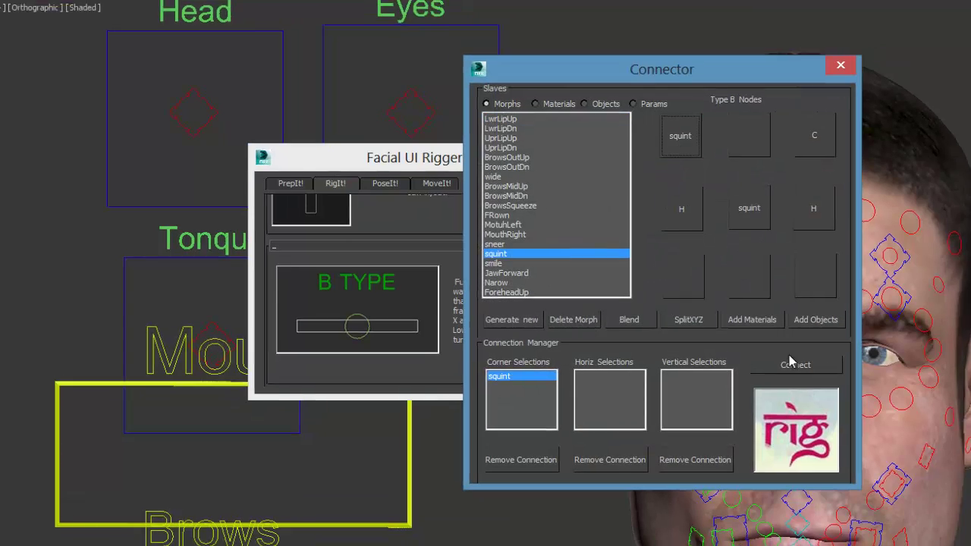
click(810, 365)
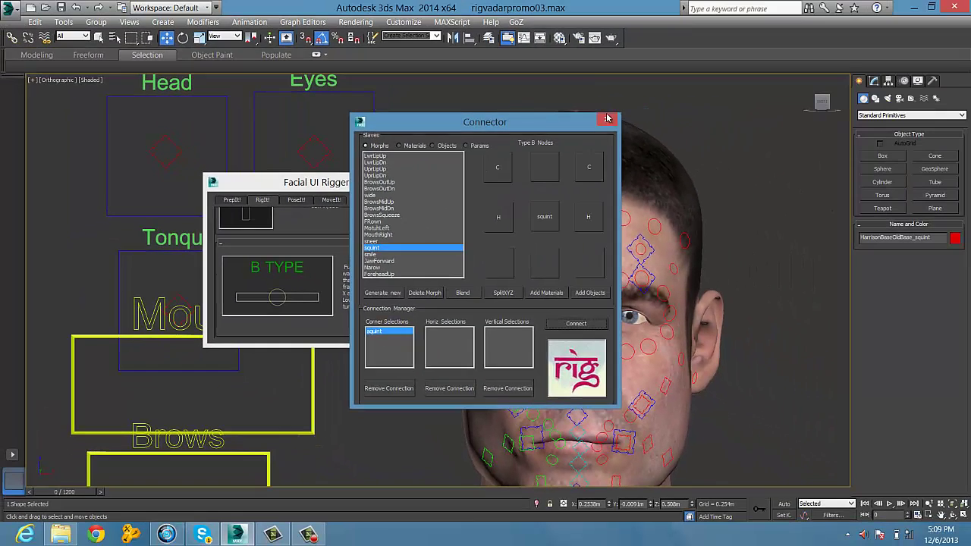
click(606, 119)
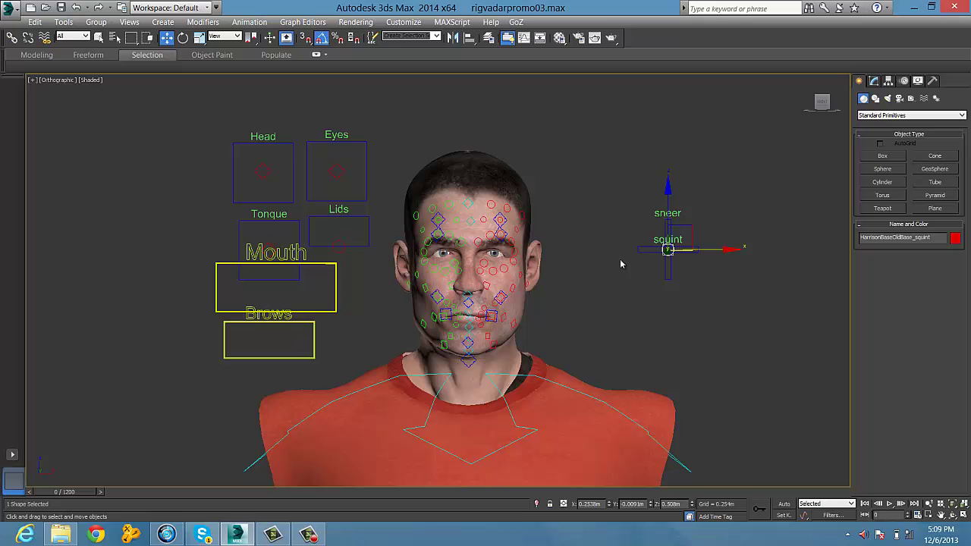
Step: Move the sneer and squint controls beside the Head and Tonque controls, with sneer above squint
drag(688, 239, 216, 173)
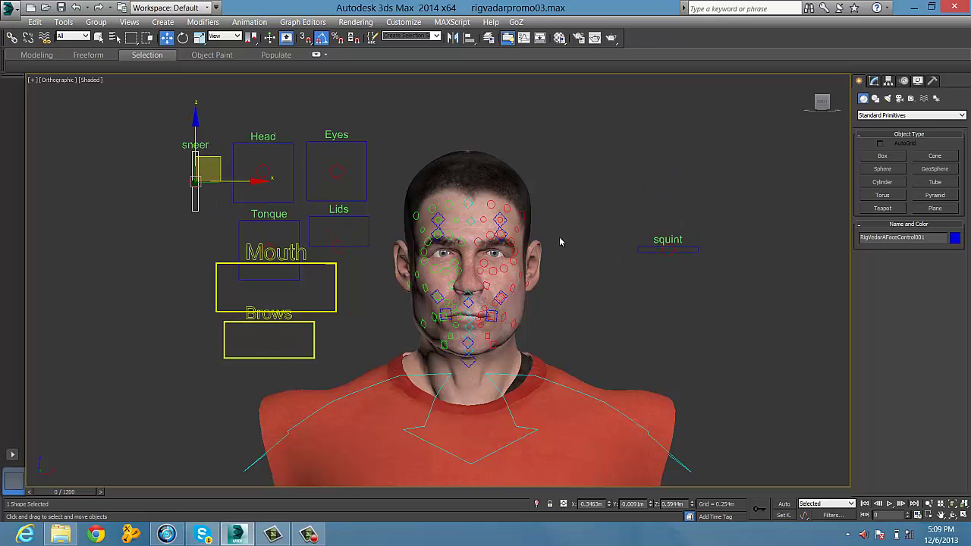
click(667, 249)
drag(668, 248, 182, 242)
Step: Test the new facial controls by sliding the squint handle left and the sneer handle down along their bars
scroll(182, 243, up, 4)
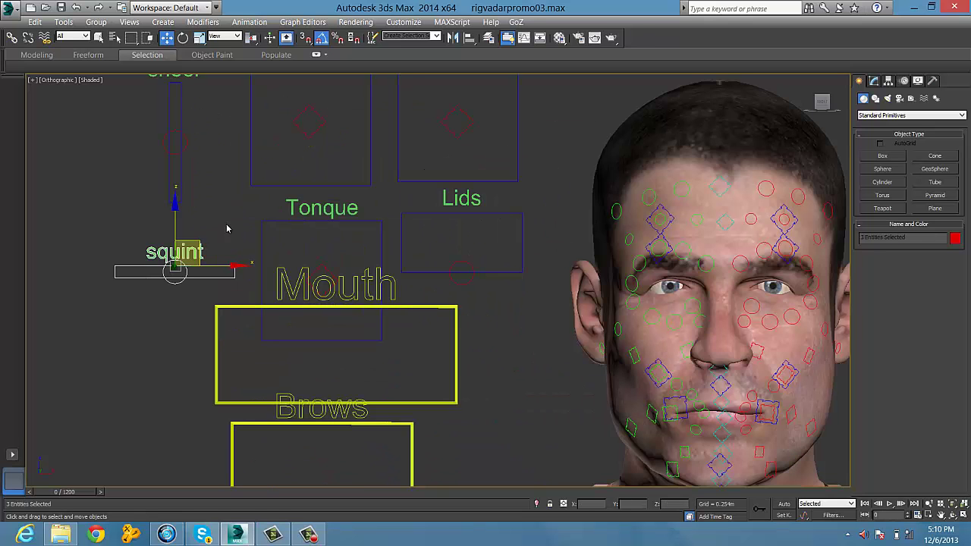
click(137, 299)
click(187, 271)
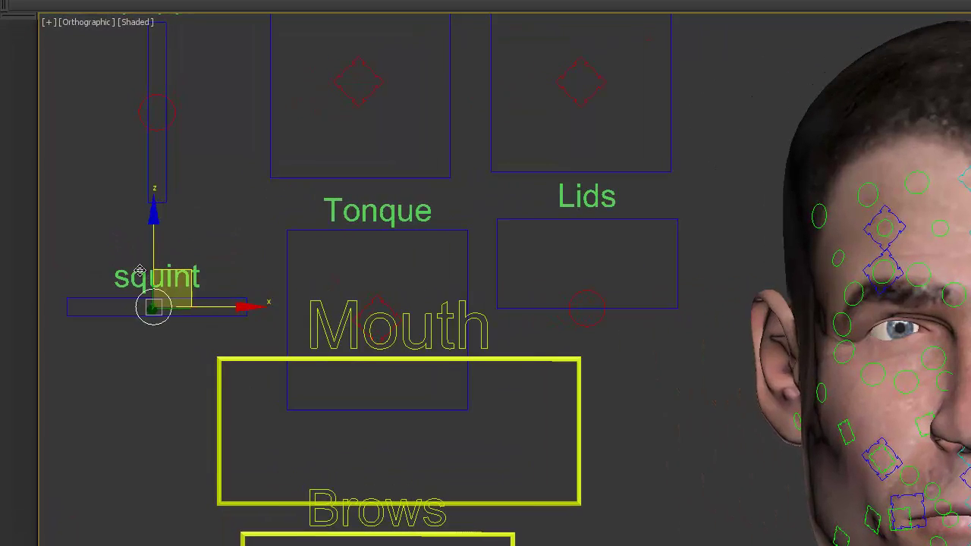
mouse_move(140, 270)
mouse_down()
mouse_move(263, 273)
mouse_move(114, 277)
mouse_move(157, 275)
mouse_up()
drag(175, 212, 177, 268)
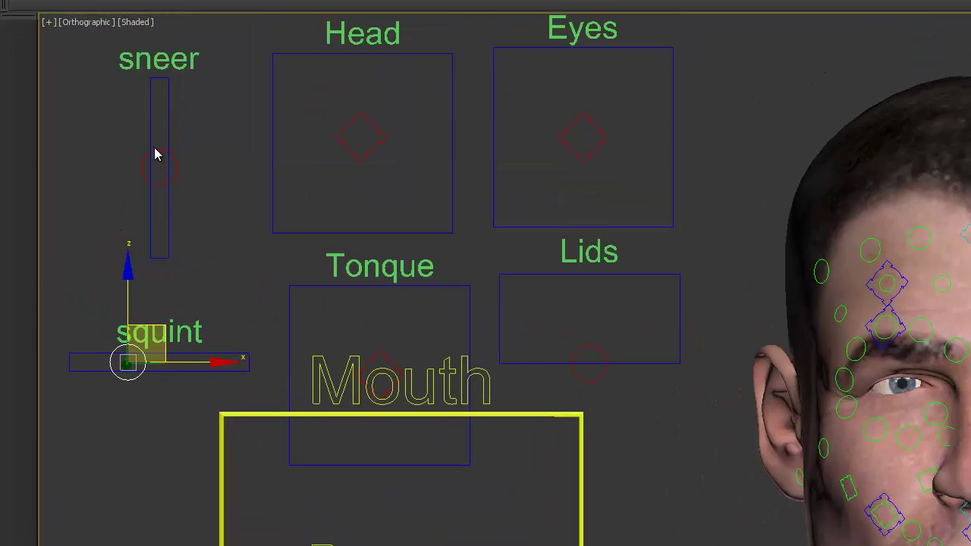
click(155, 150)
drag(179, 156, 180, 184)
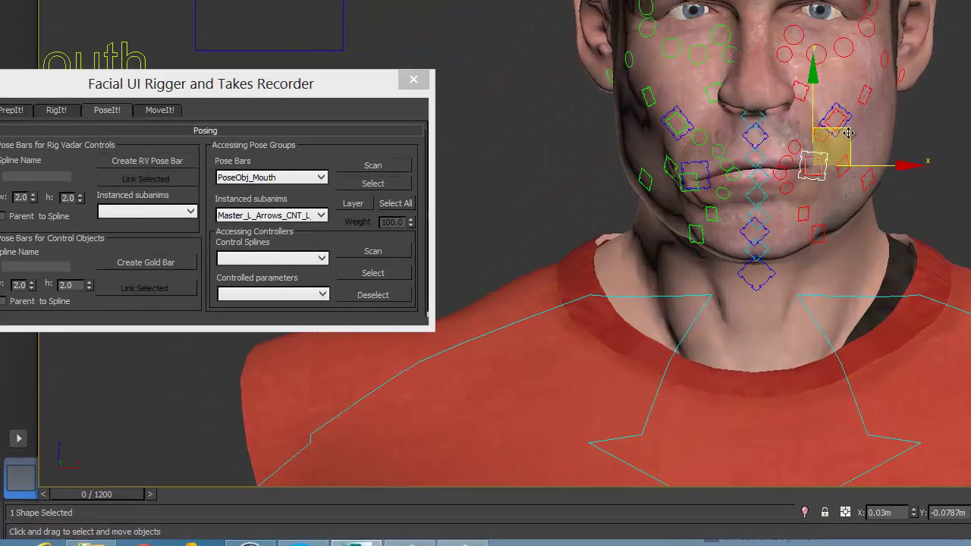
Step: Pose the mouth by raising both mouth-corner master controls and lowering the lower-lip master control
drag(848, 134, 850, 122)
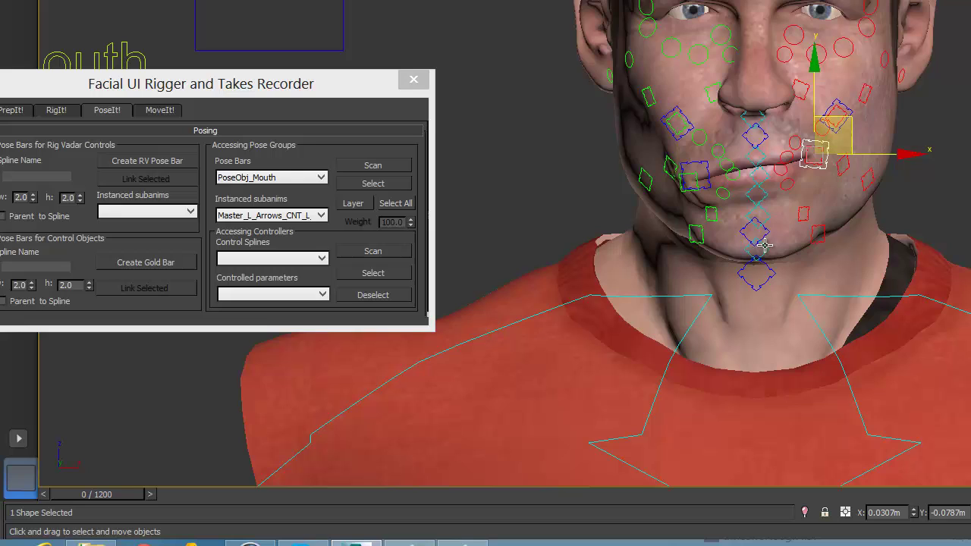
drag(766, 226, 765, 234)
drag(710, 166, 709, 158)
click(811, 155)
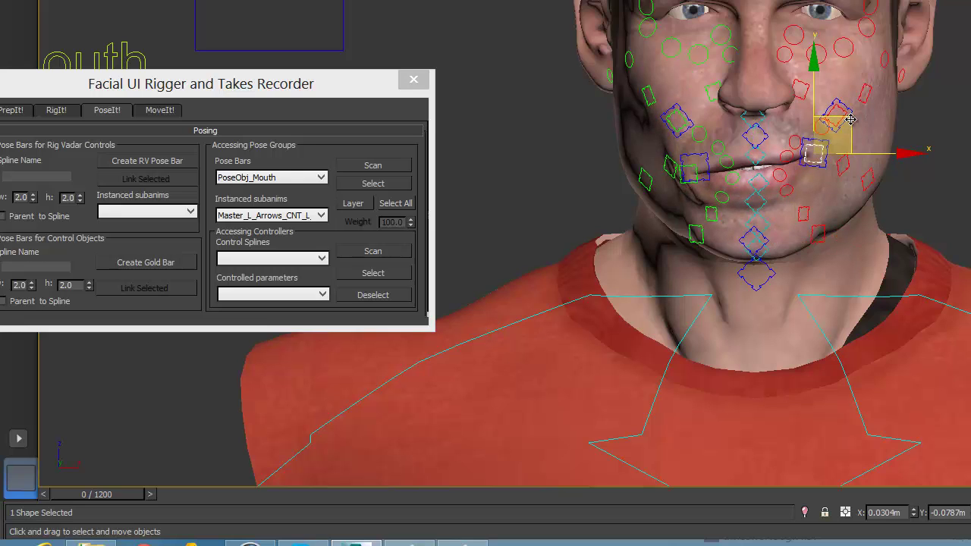
click(766, 242)
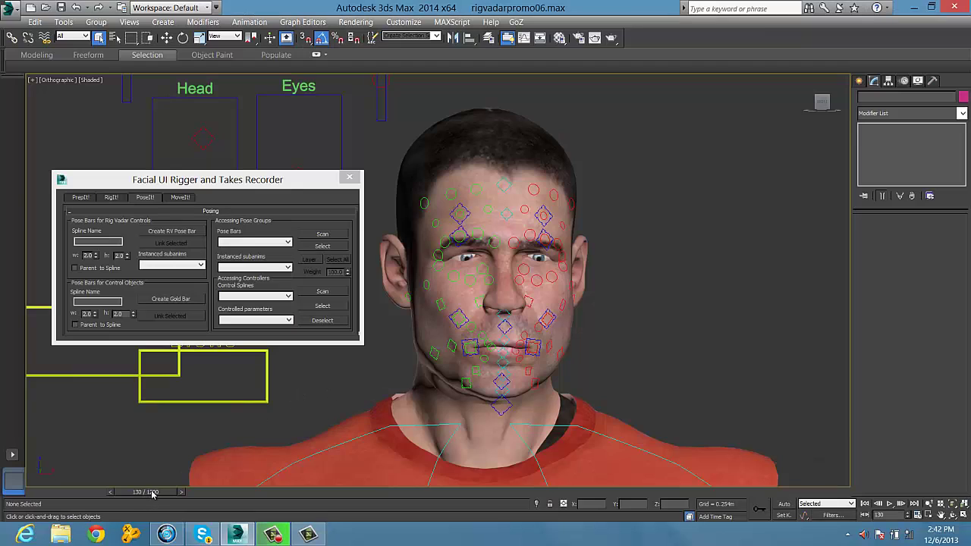
Step: Scrub the timeline to frame 118, scan for pose bars and select all controls of the PoseObj_Mouth group
drag(151, 494, 145, 493)
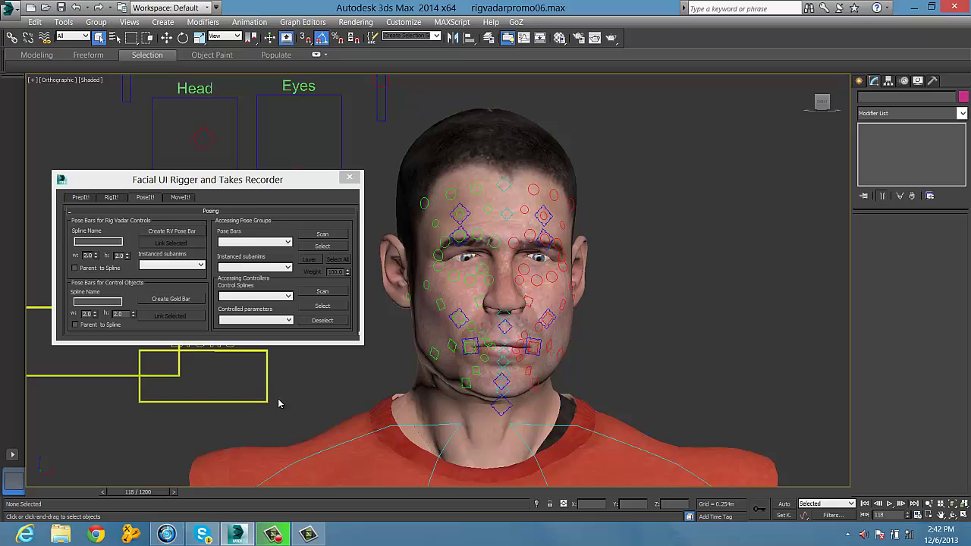
click(321, 235)
click(323, 245)
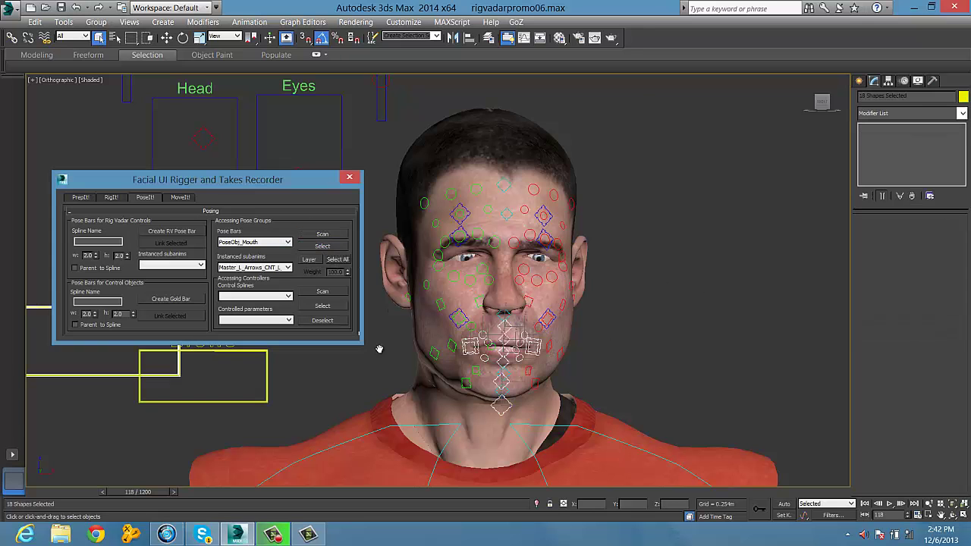
Step: Open the selected mouth controls in the Dope Sheet and turn on Modify Subtree
click(524, 38)
click(44, 112)
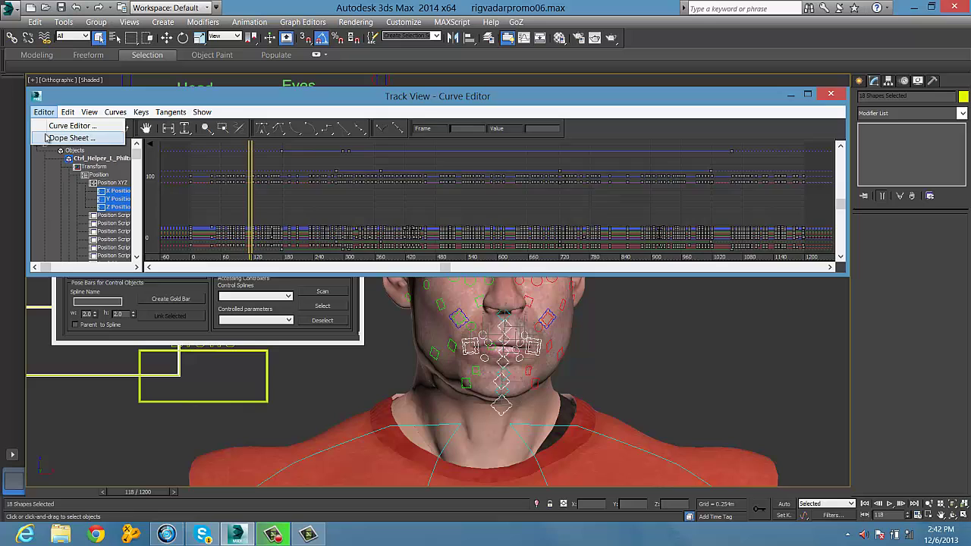
click(48, 138)
click(372, 128)
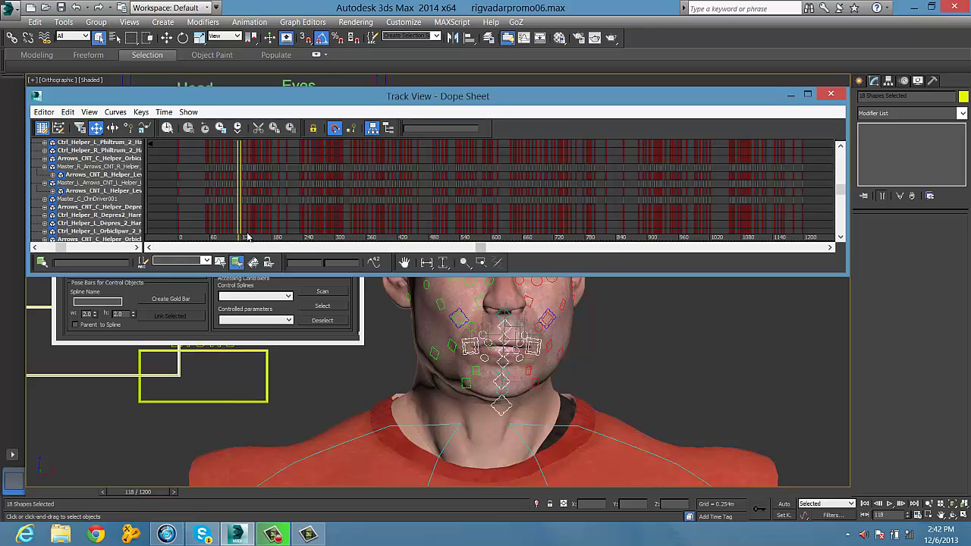
Step: Select the mouth group's full key column just after frame 120 and shift it two frames earlier
click(464, 263)
drag(334, 213, 430, 214)
drag(273, 248, 226, 248)
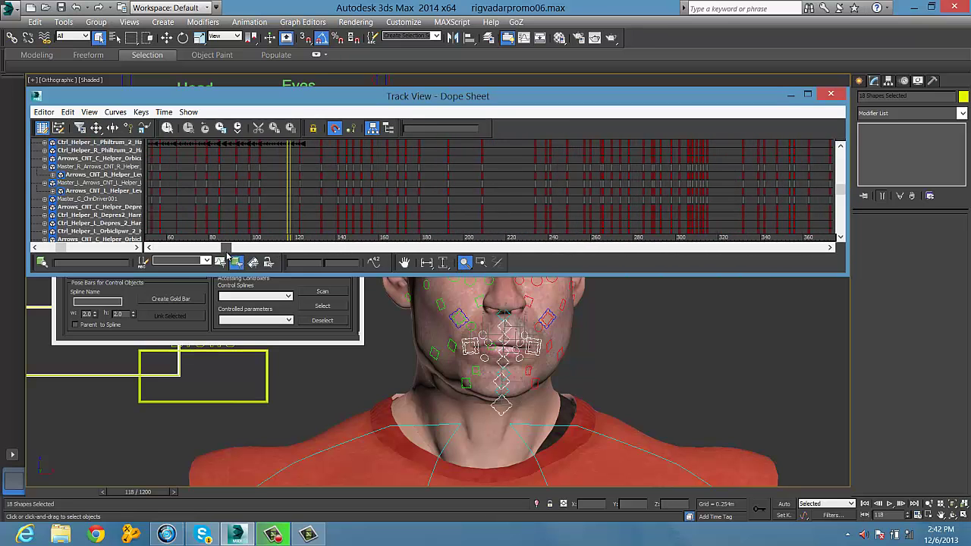
drag(302, 206, 592, 218)
drag(801, 275, 802, 314)
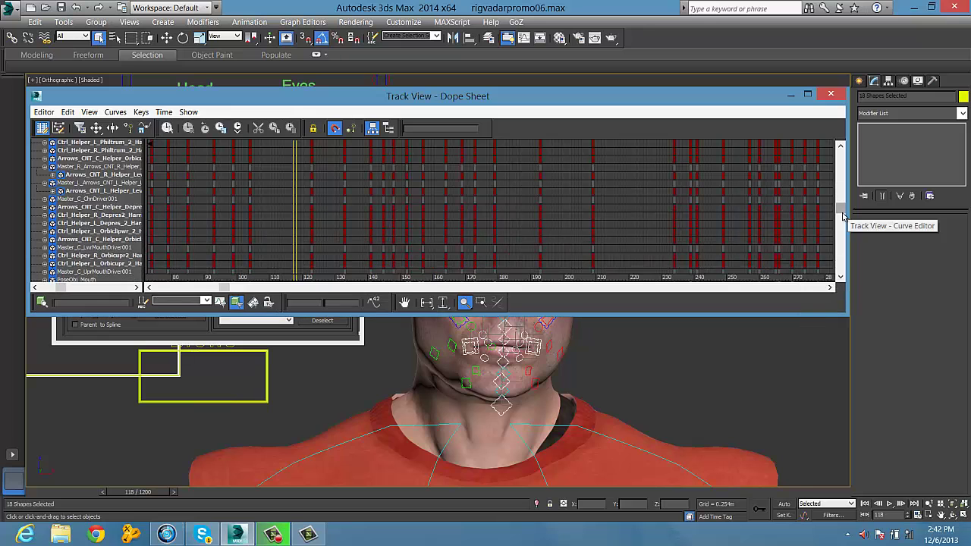
mouse_move(842, 209)
mouse_down()
mouse_move(841, 220)
mouse_move(843, 187)
mouse_move(841, 229)
mouse_move(839, 214)
mouse_up()
click(463, 319)
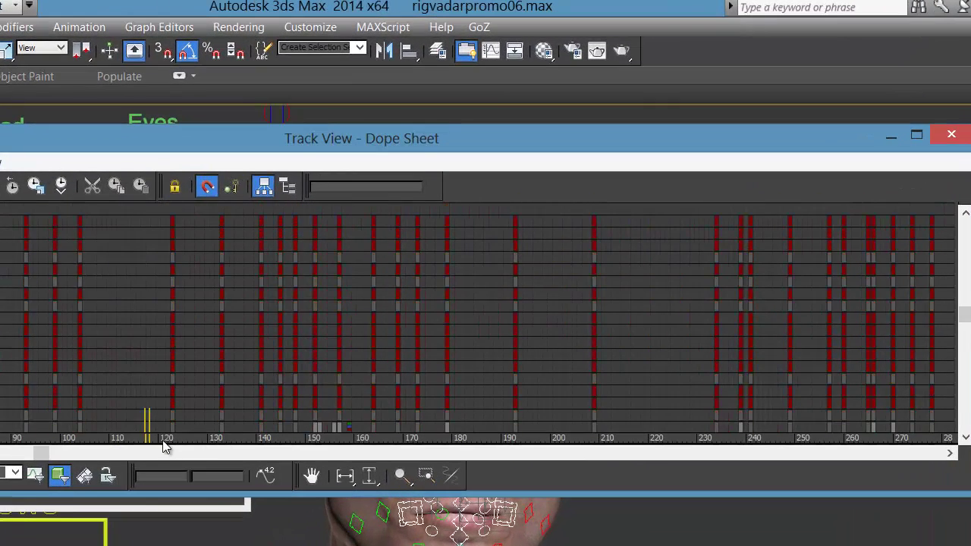
mouse_move(172, 311)
mouse_down()
mouse_move(129, 321)
mouse_move(179, 325)
mouse_up()
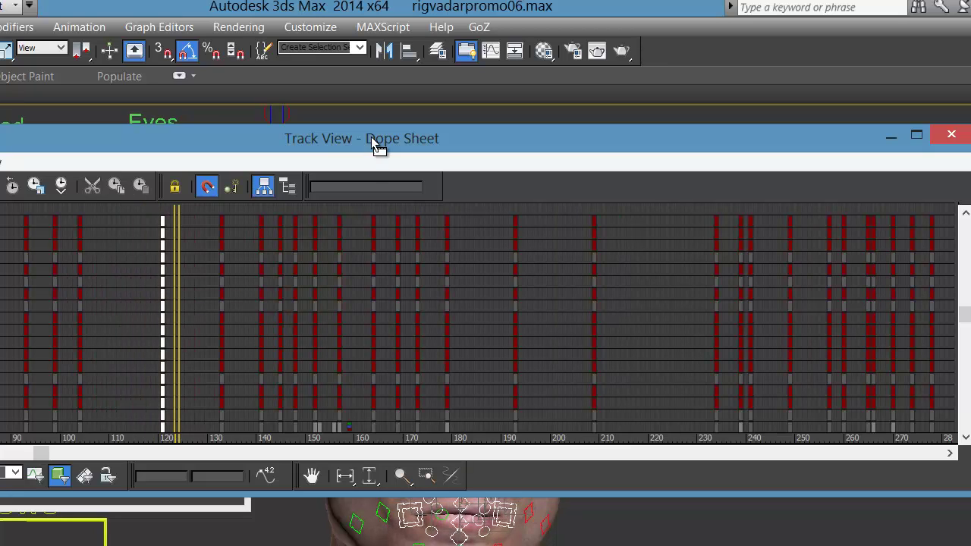
Step: Move the Dope Sheet clear of the mouth and scrub to frame 144, with the keys from about 125 to 195 in range
drag(371, 136, 361, 70)
drag(167, 279, 268, 282)
drag(329, 342, 443, 332)
drag(813, 428, 808, 449)
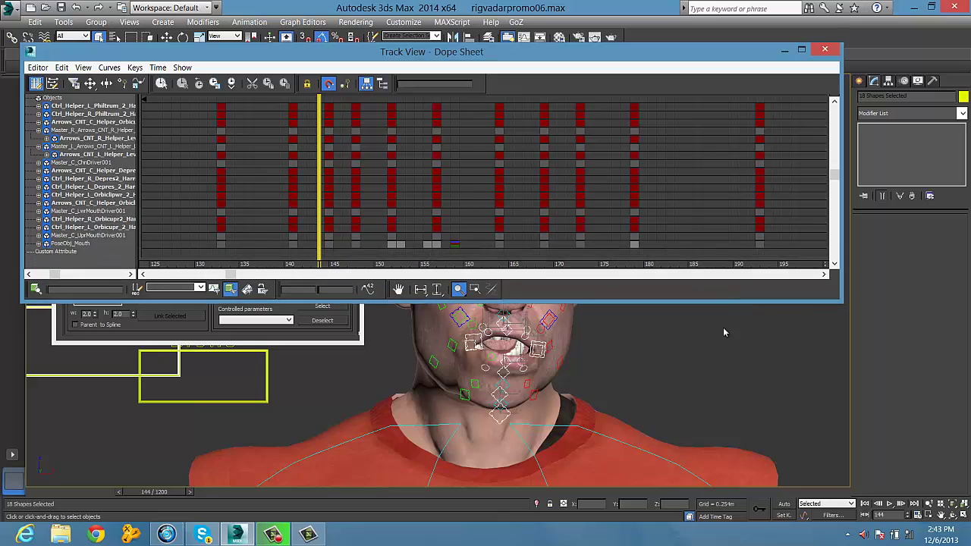
drag(724, 332, 726, 411)
scroll(725, 422, down, 2)
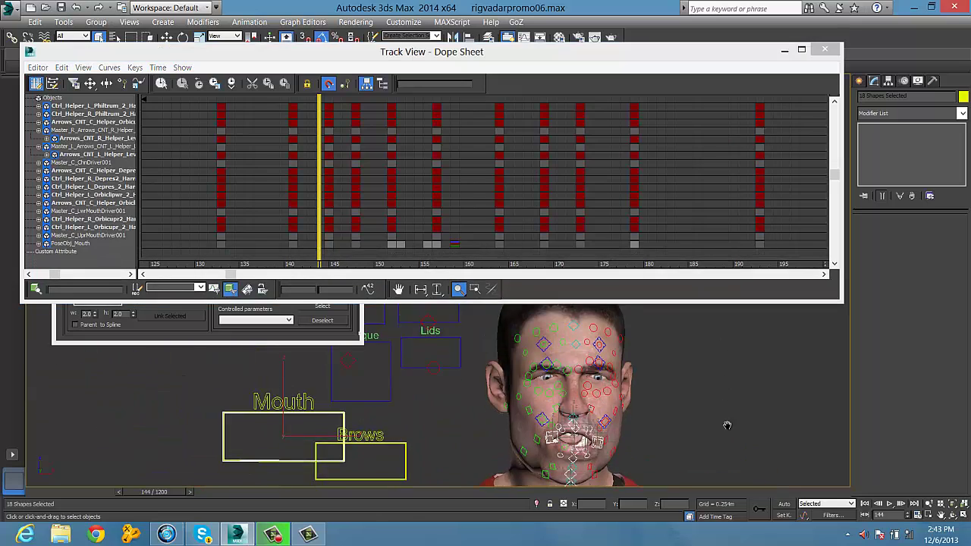
scroll(725, 422, up, 4)
scroll(703, 430, down, 2)
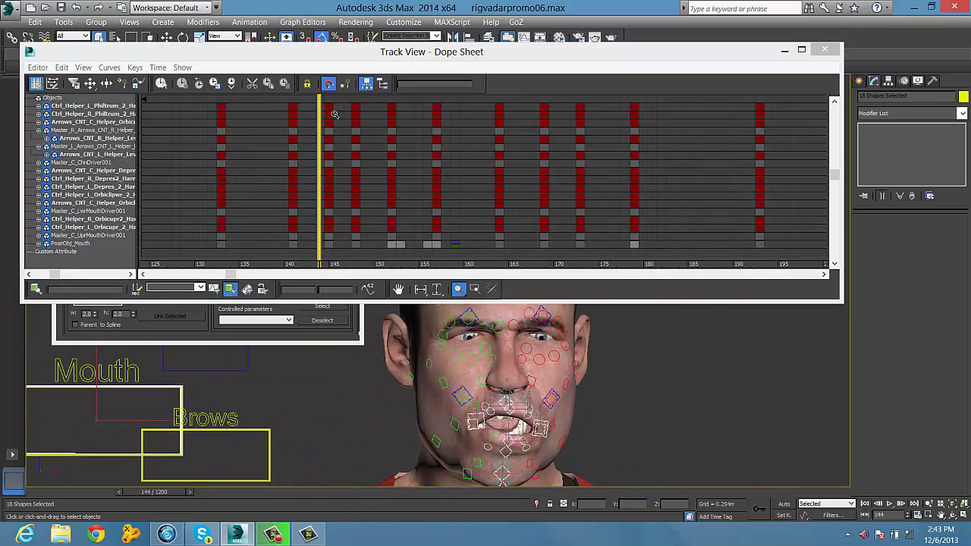
Step: Select the mouth group's key column at frame 145, shift it one frame earlier to 144 and scrub across it
right_click(403, 210)
drag(338, 102, 311, 273)
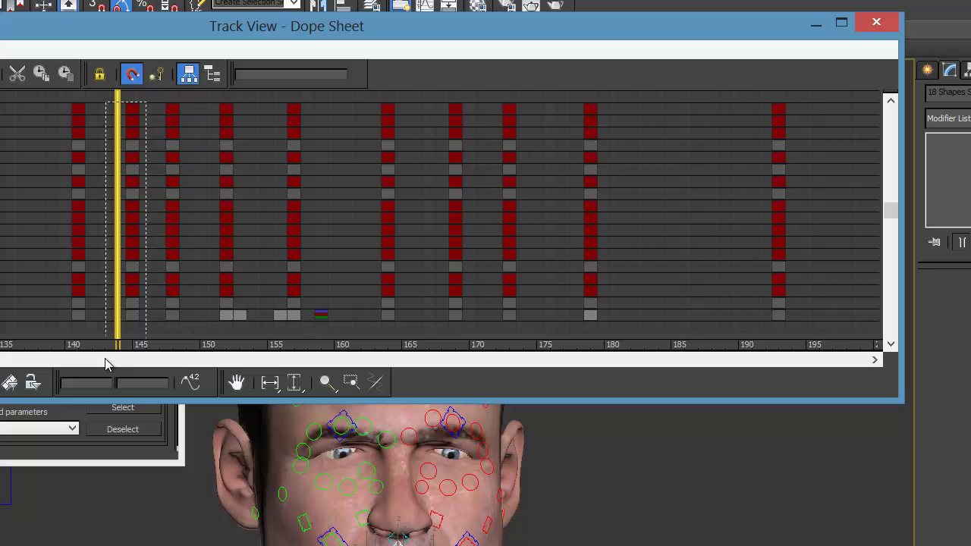
mouse_move(130, 249)
mouse_down()
mouse_move(144, 249)
mouse_move(124, 251)
mouse_up()
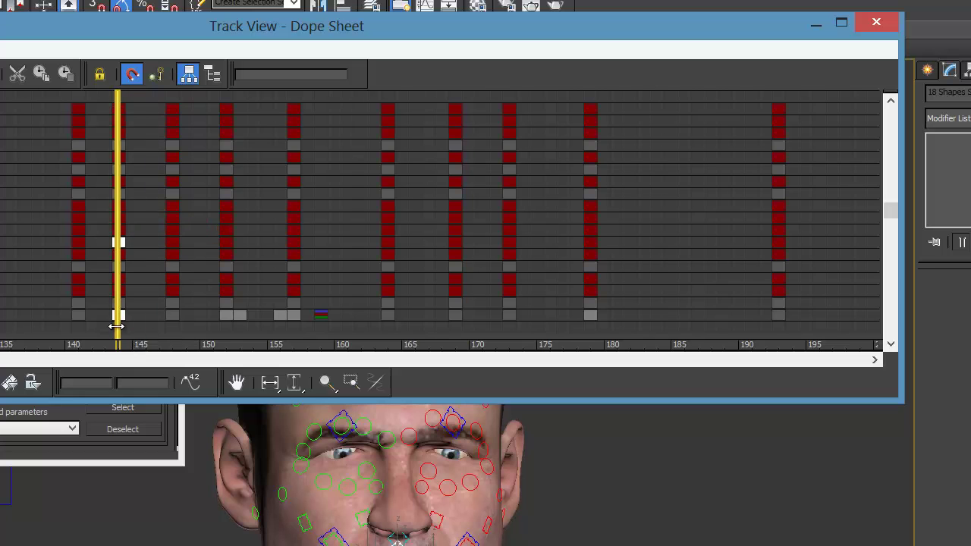
drag(116, 327, 136, 321)
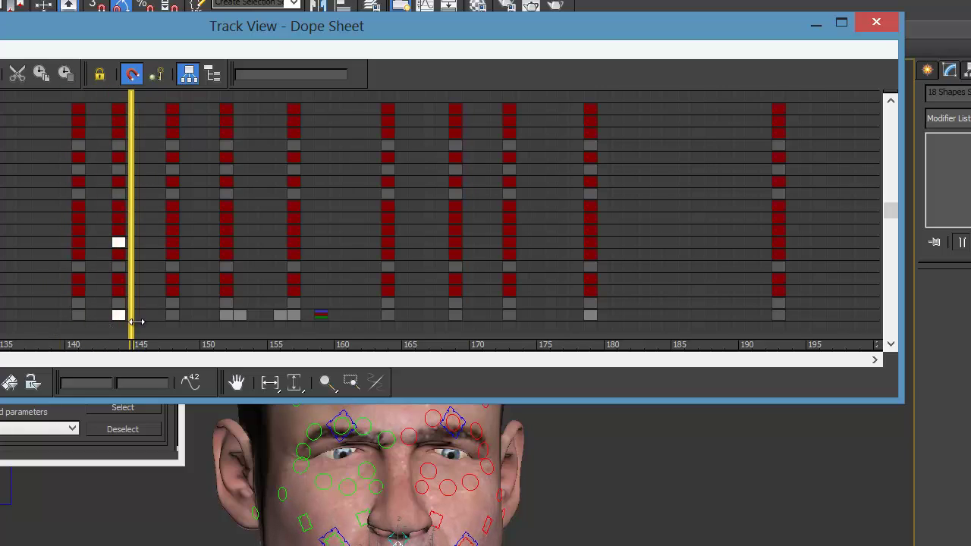